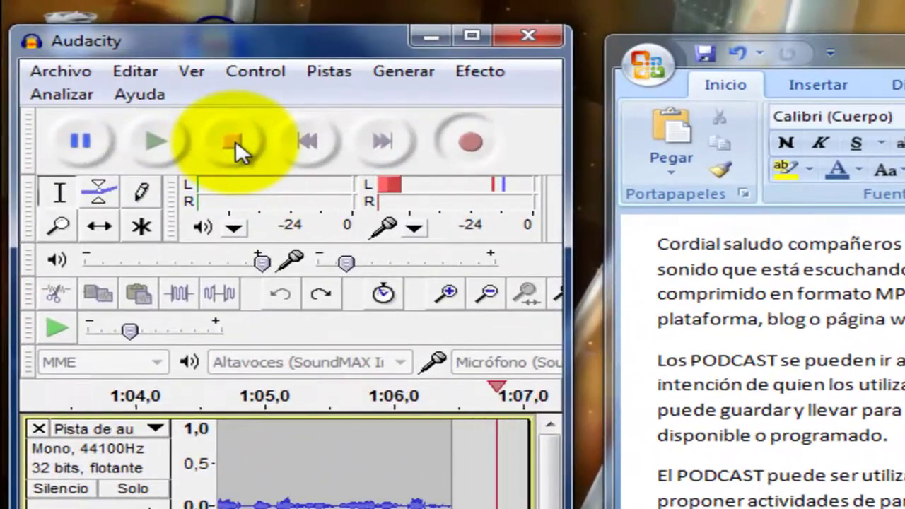
# Stop the recording, move the Word script aside, and widen the Audacity window
pyautogui.click(236, 140)
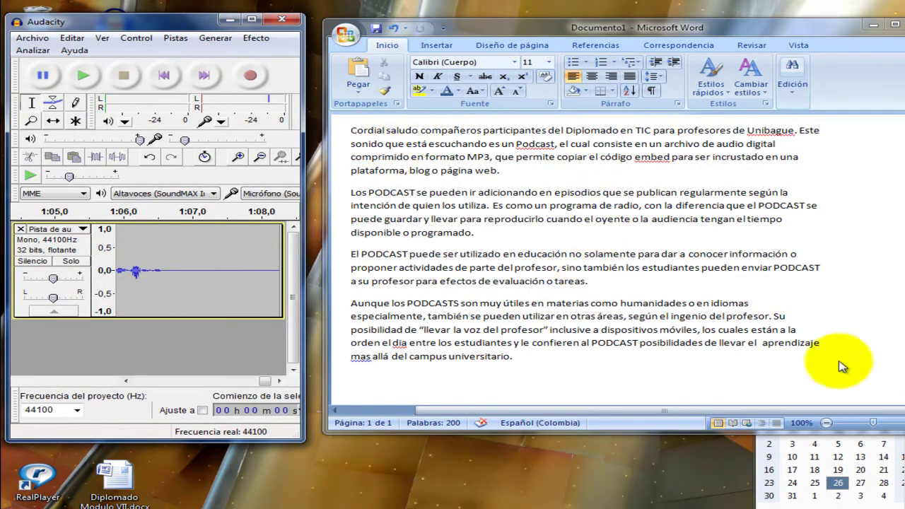
pyautogui.moveTo(798, 31); pyautogui.dragTo(753, 58)
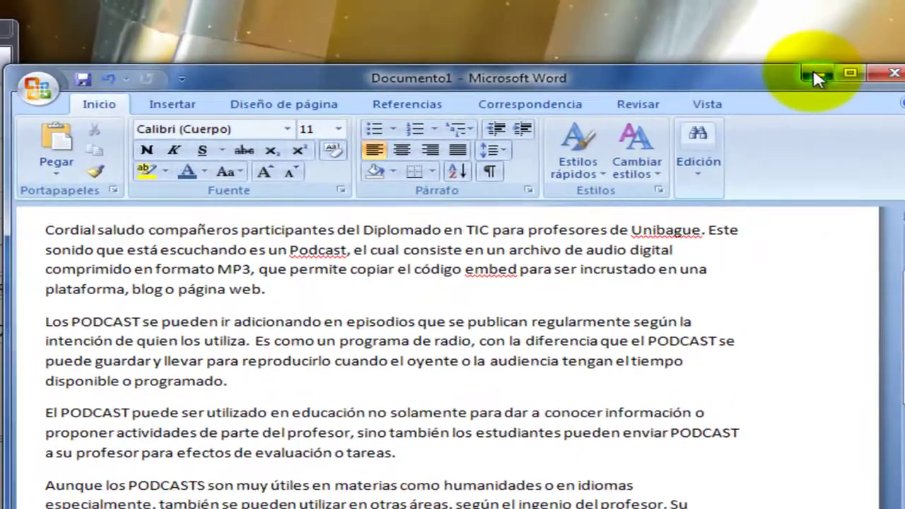
pyautogui.click(814, 74)
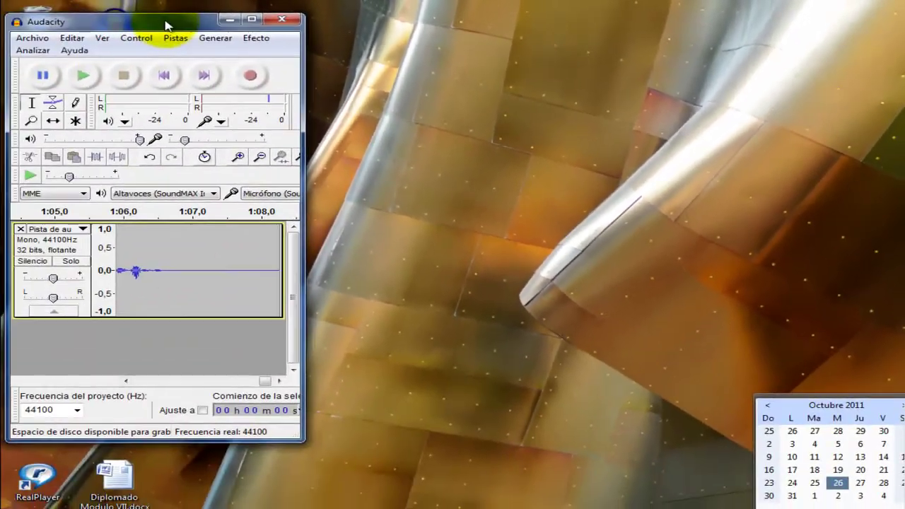
pyautogui.moveTo(166, 25); pyautogui.dragTo(351, 25)
pyautogui.moveTo(490, 232); pyautogui.dragTo(897, 233)
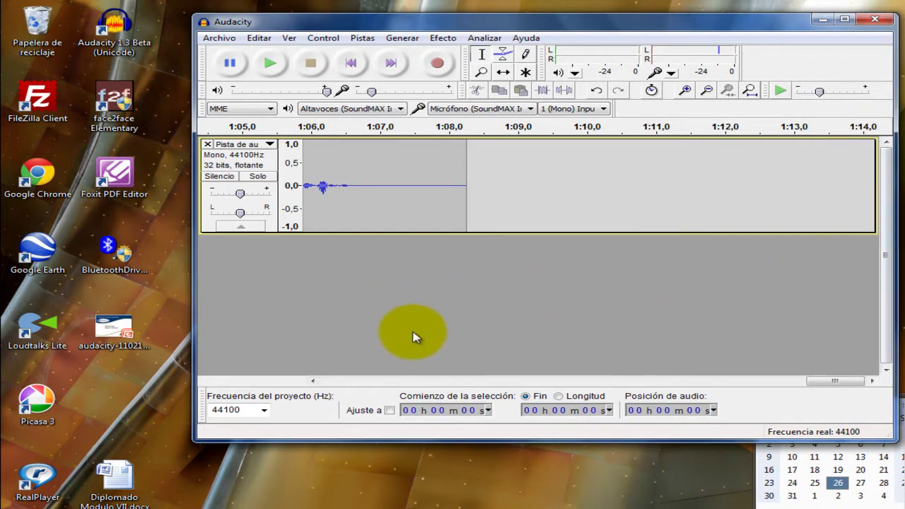
# Select the whole recorded narration track from its start
pyautogui.click(313, 381)
pyautogui.click(313, 381)
pyautogui.moveTo(314, 381); pyautogui.dragTo(314, 381)
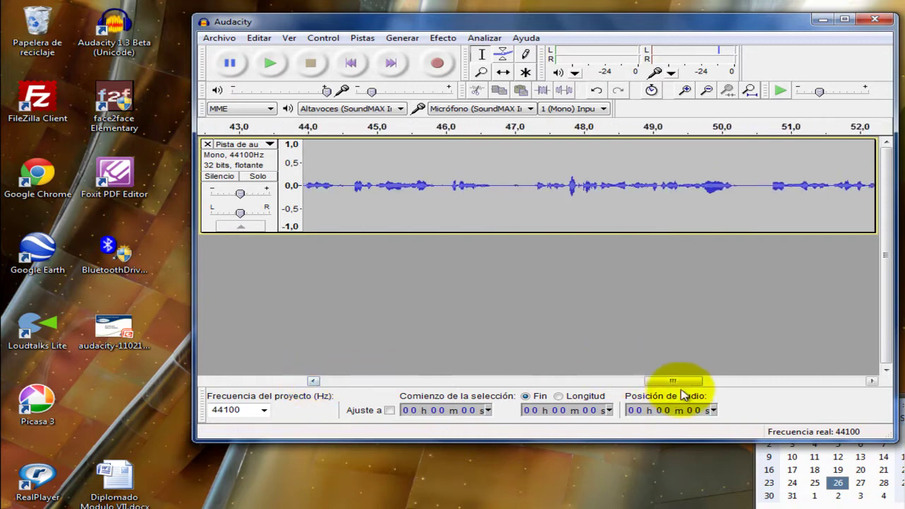
pyautogui.moveTo(672, 381); pyautogui.dragTo(346, 398)
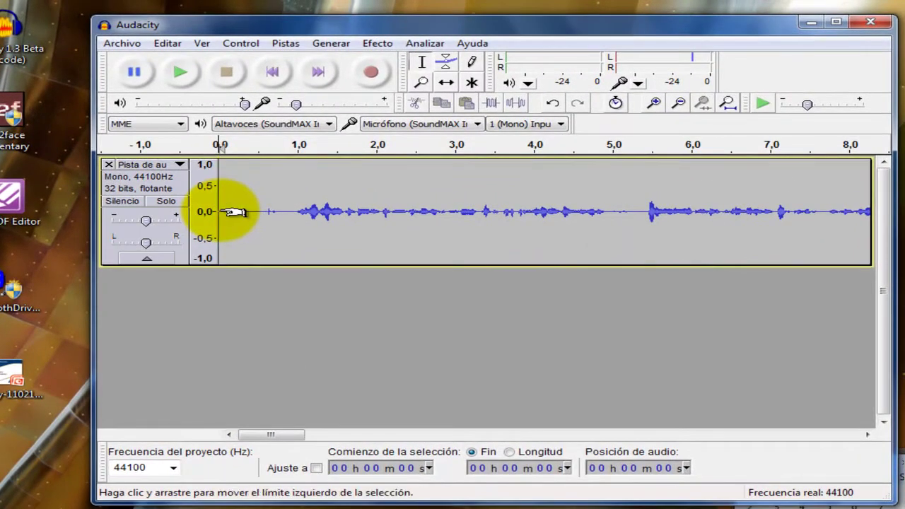
pyautogui.moveTo(233, 212); pyautogui.dragTo(883, 185)
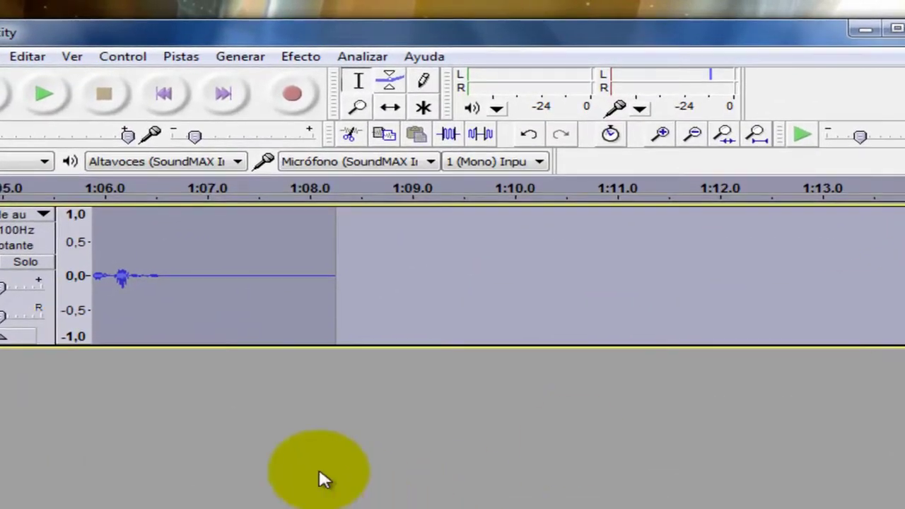
# Apply Efecto > Amplificar to the selected narration with 11,1 dB gain
pyautogui.click(299, 59)
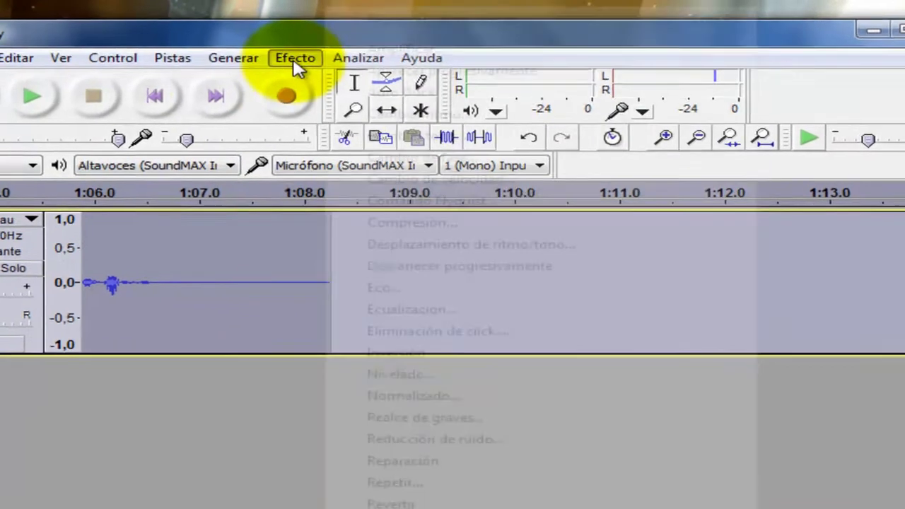
pyautogui.click(463, 57)
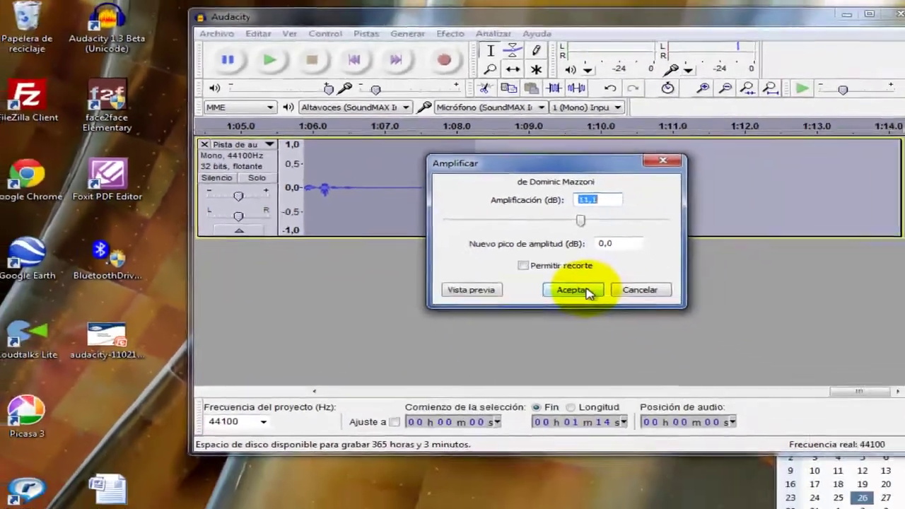
pyautogui.click(852, 423)
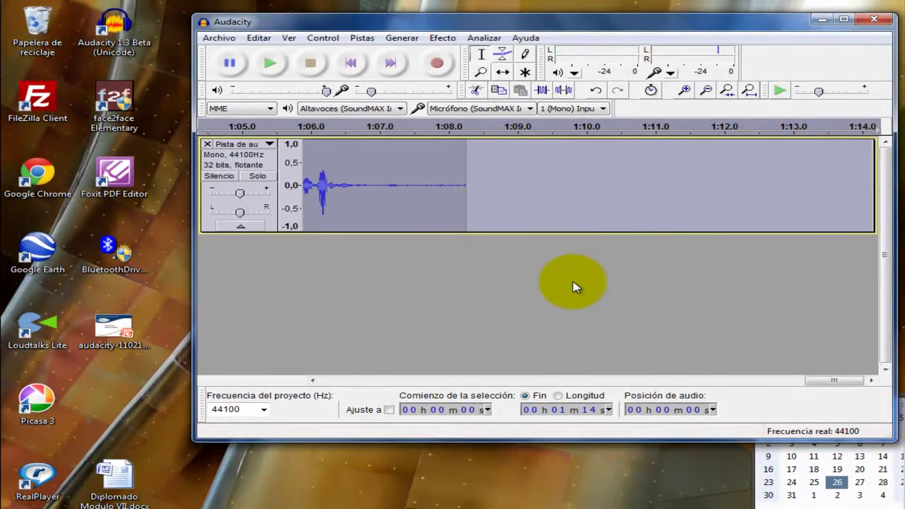
pyautogui.moveTo(820, 380); pyautogui.dragTo(338, 385)
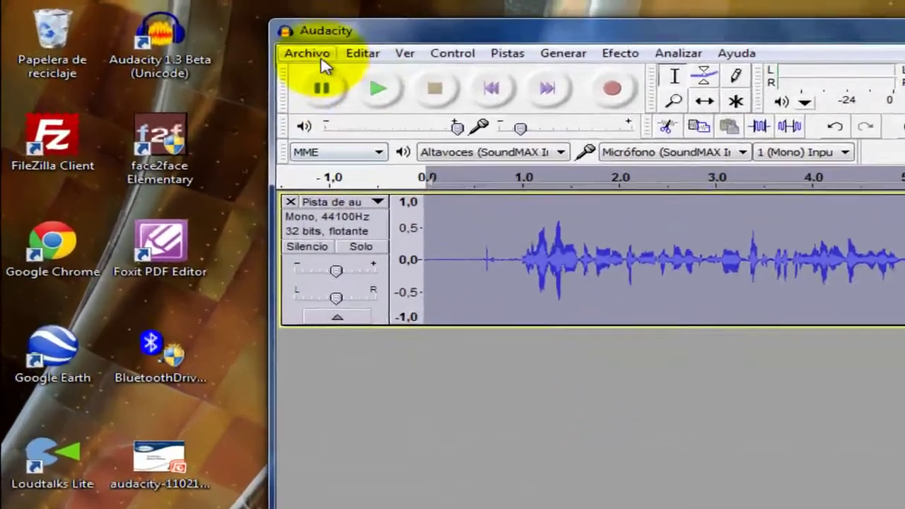
pyautogui.click(219, 37)
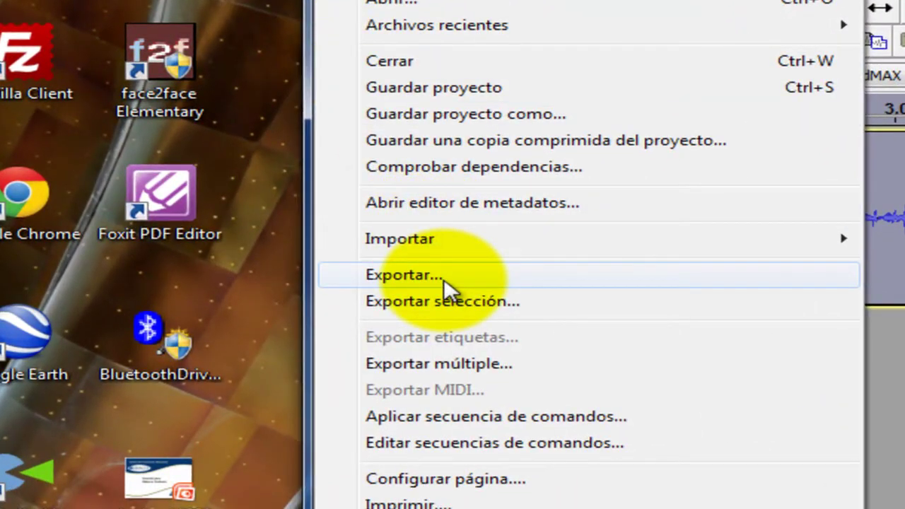
# Export the narration to the desktop as the MP3 file PODCAST and begin editing the artist tag
pyautogui.click(444, 278)
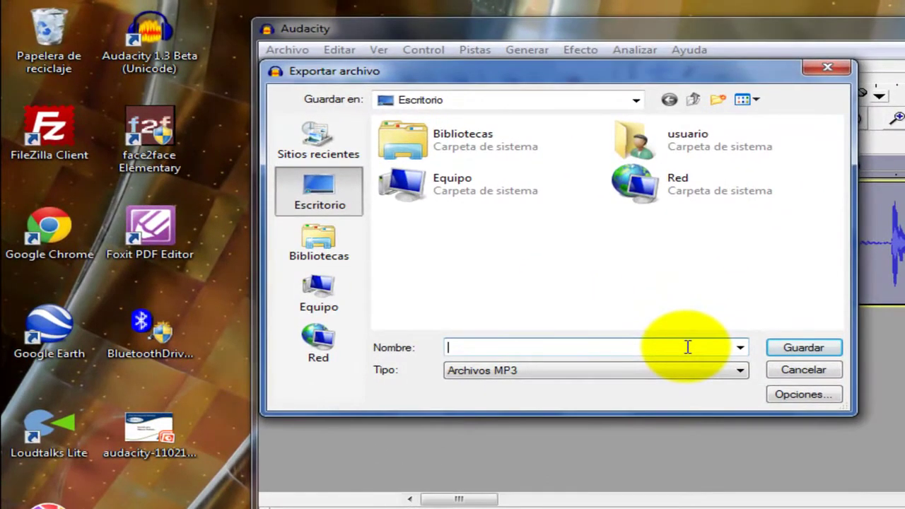
pyautogui.write('PODCAST')
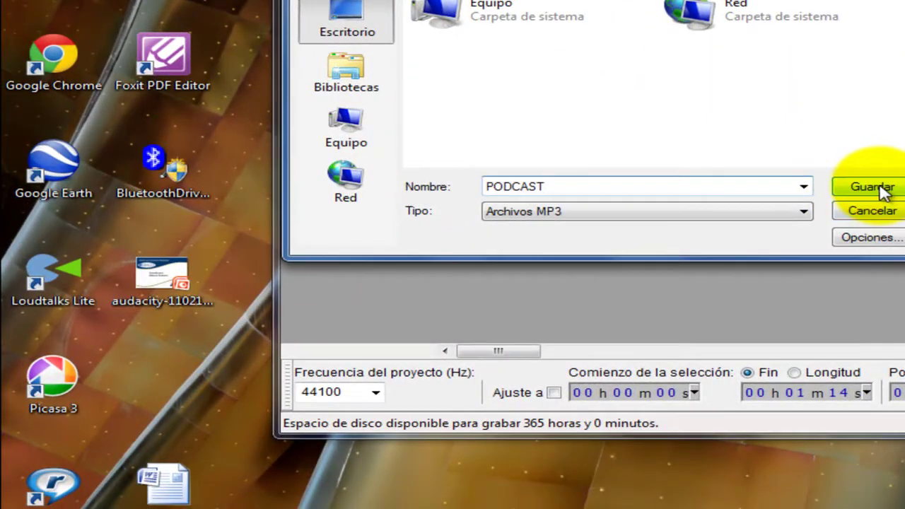
pyautogui.click(872, 186)
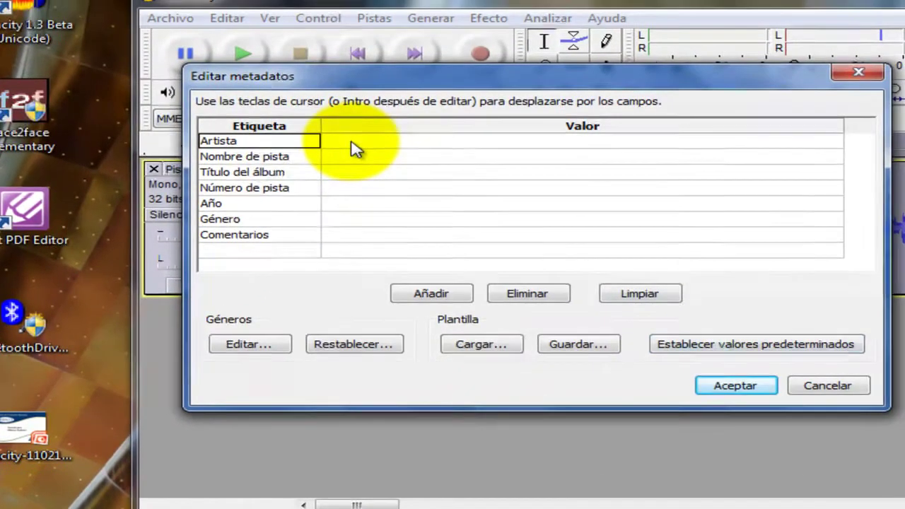
pyautogui.click(375, 116)
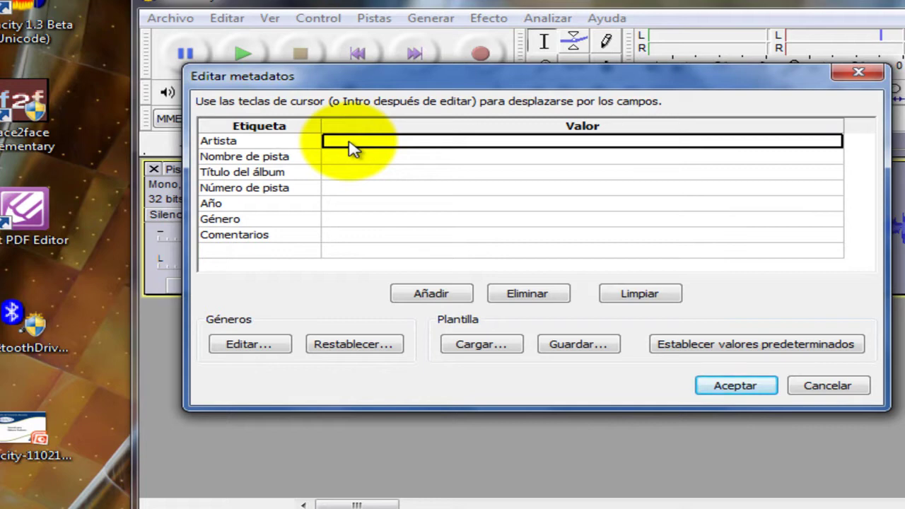
# Tag the MP3 with the artist's name, track name PODCAST and album Tecnologías para la educación
pyautogui.write('Carlos H.')
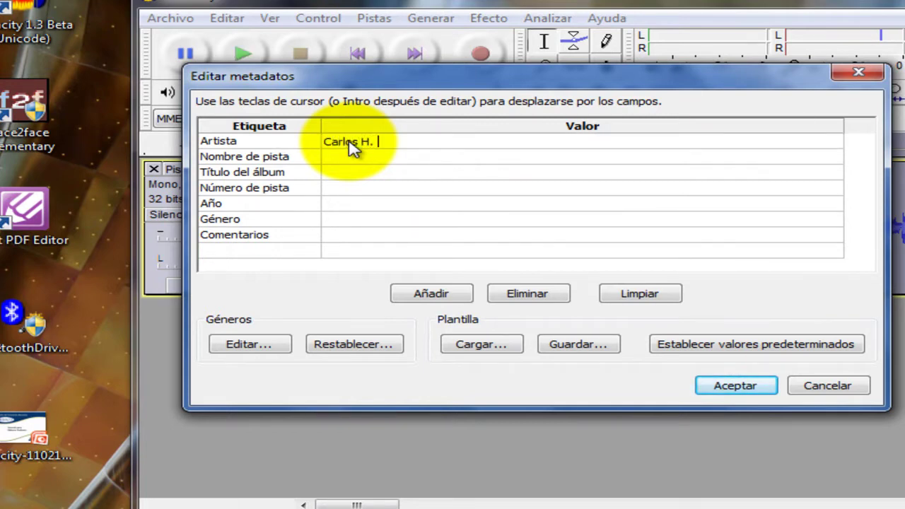
pyautogui.write(' Ortiz')
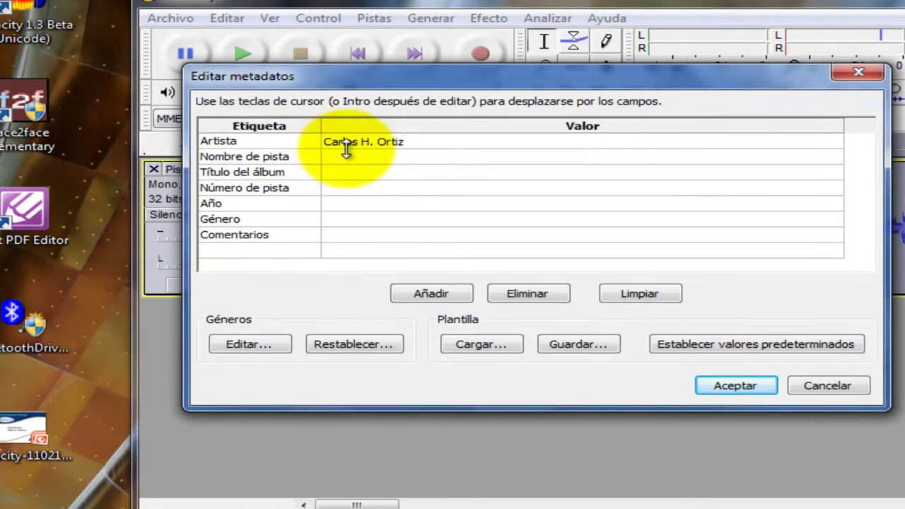
pyautogui.press('Return')
pyautogui.click(360, 159)
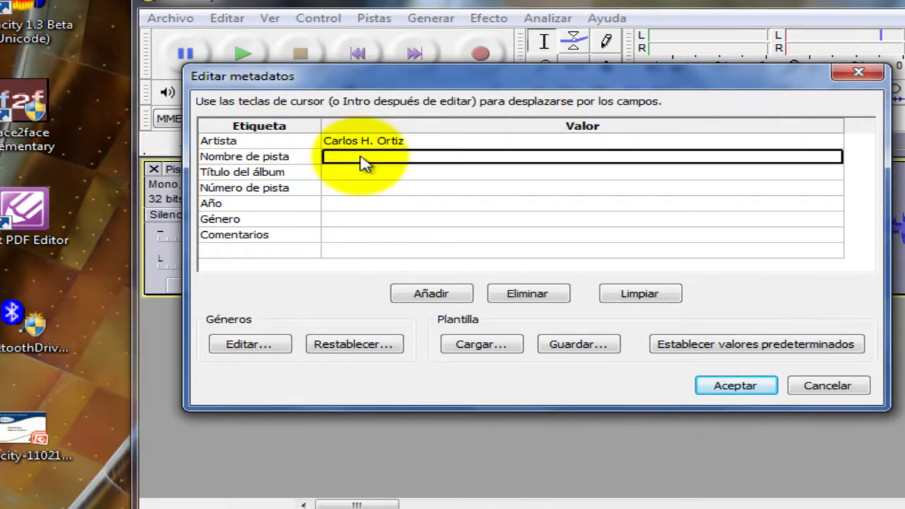
pyautogui.write('PODCAST')
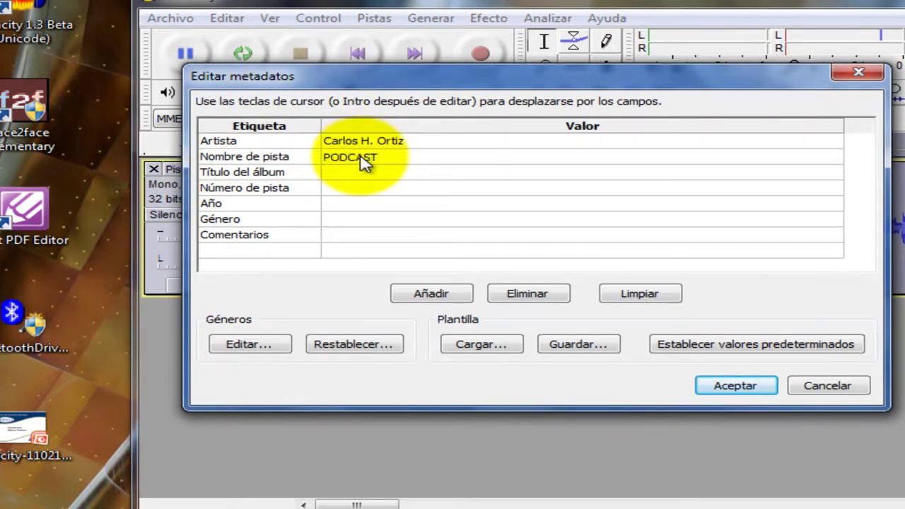
pyautogui.click(415, 173)
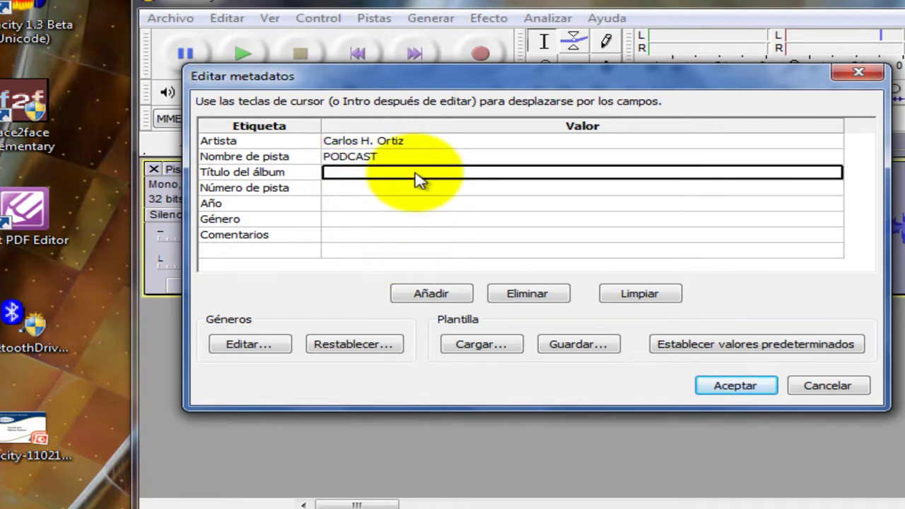
pyautogui.write('Tecnologías para la educación')
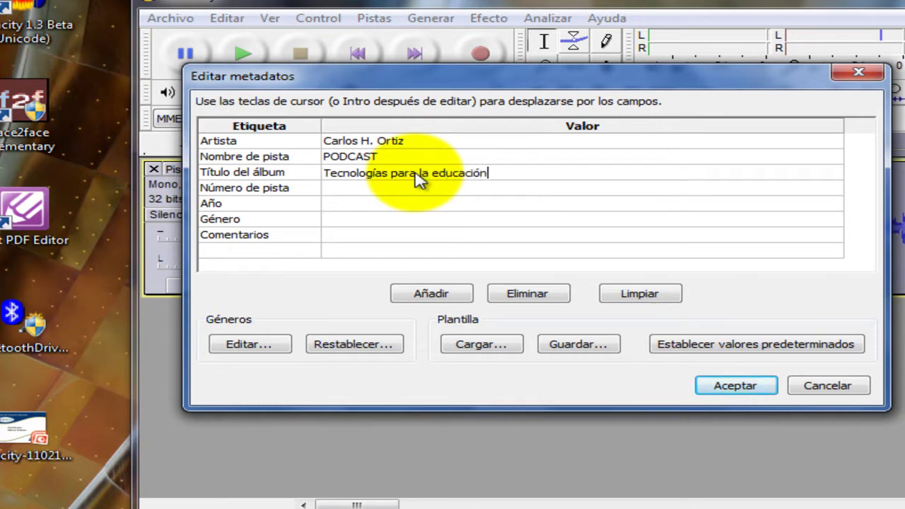
# Set track number 1, year 2011 and genre Educación, then finish exporting PODCAST.mp3
pyautogui.click(394, 189)
pyautogui.write('1')
pyautogui.click(396, 210)
pyautogui.write('201')
pyautogui.click(400, 221)
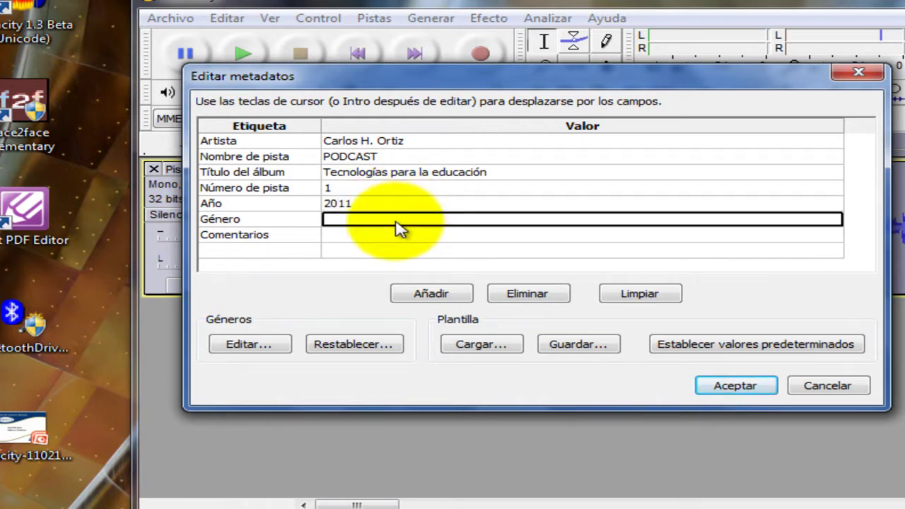
pyautogui.click(398, 222)
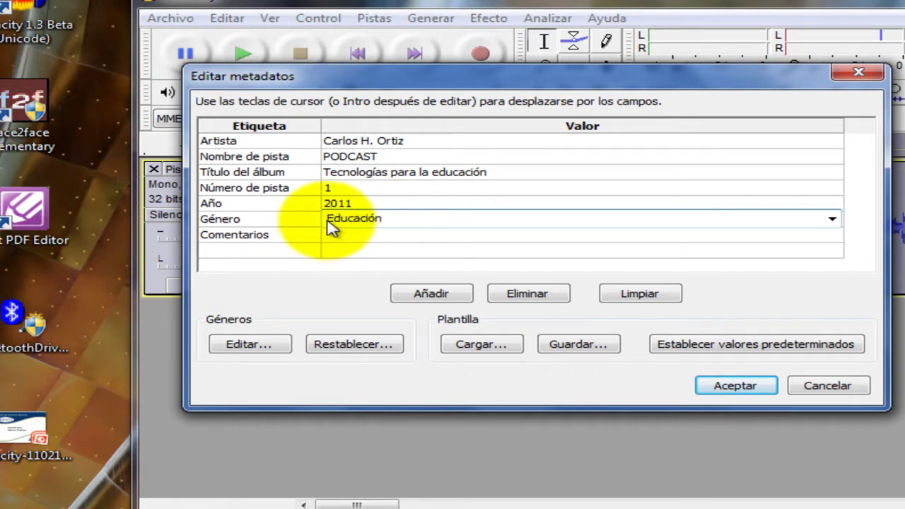
pyautogui.click(745, 382)
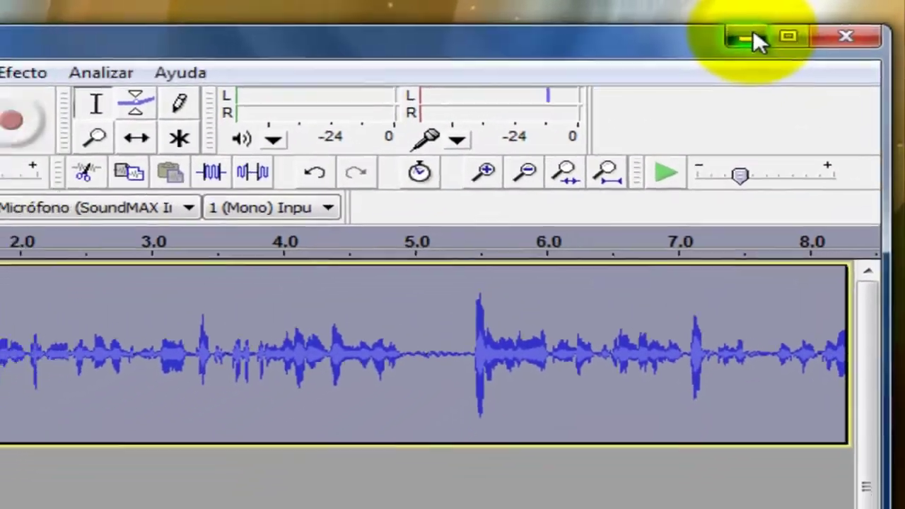
pyautogui.click(753, 34)
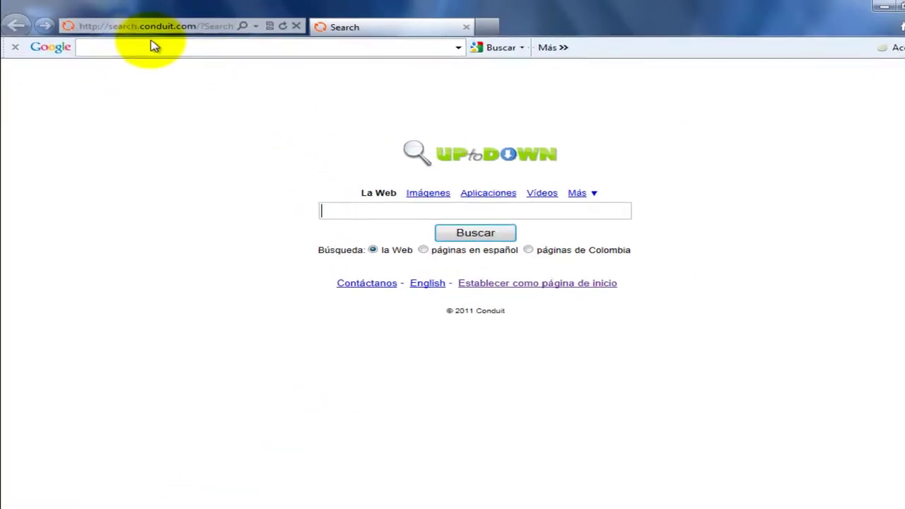
pyautogui.click(168, 26)
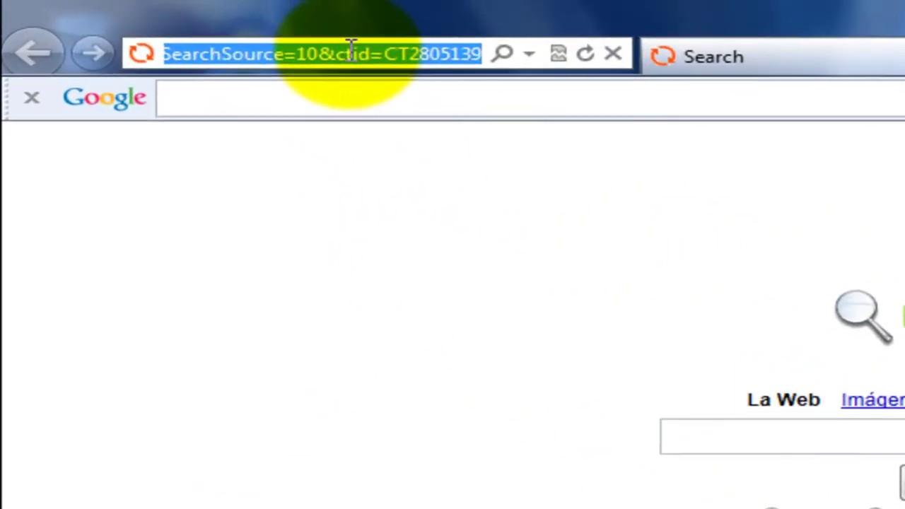
pyautogui.press('BackSpace')
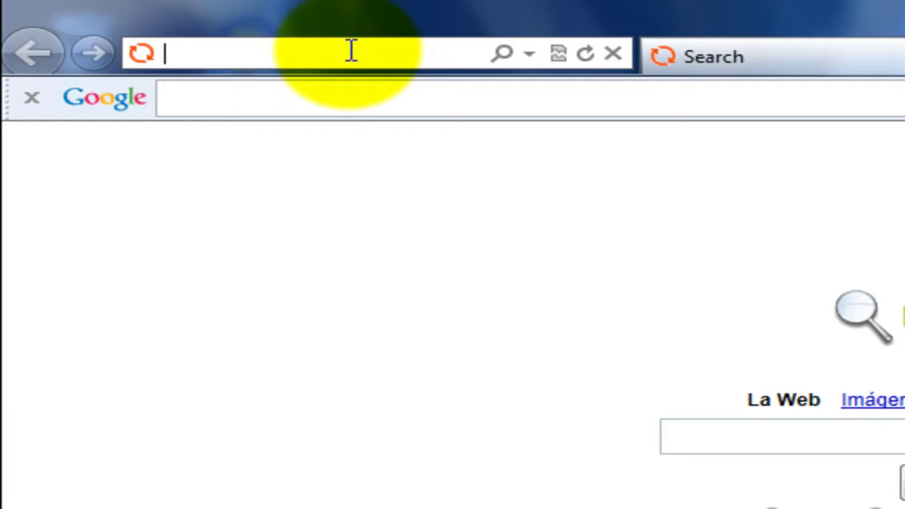
pyautogui.write('www')
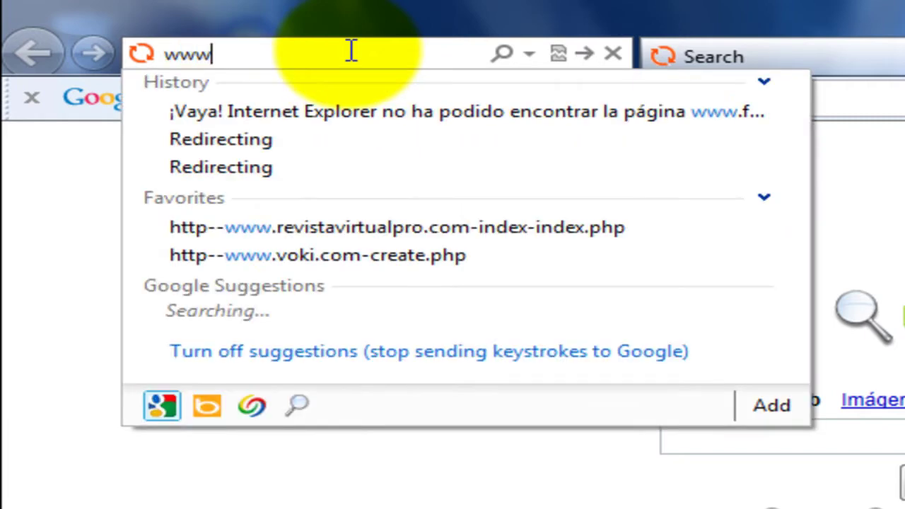
pyautogui.write('.poderatro.com')
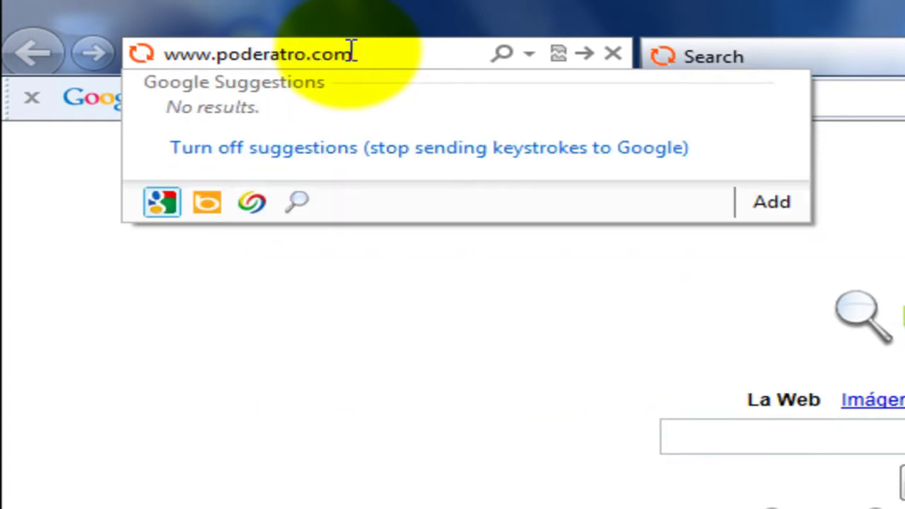
pyautogui.click(292, 54)
pyautogui.press('BackSpace')
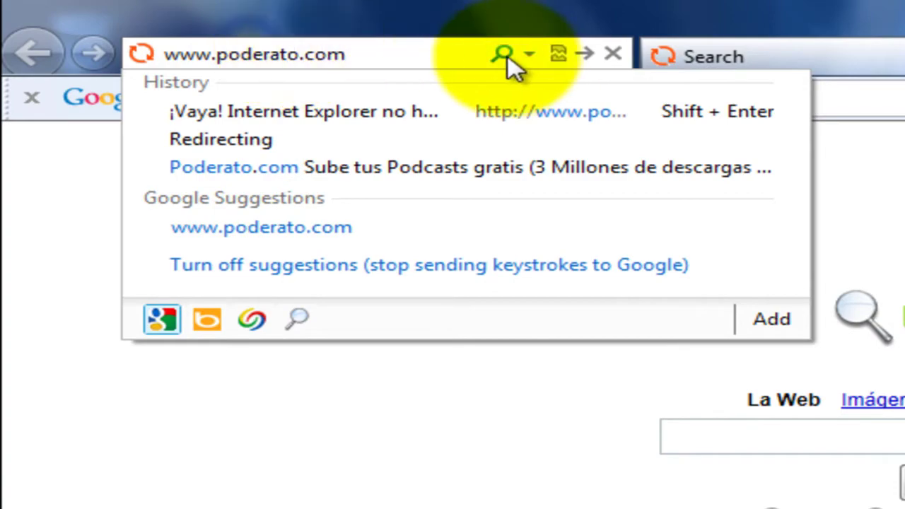
pyautogui.click(505, 55)
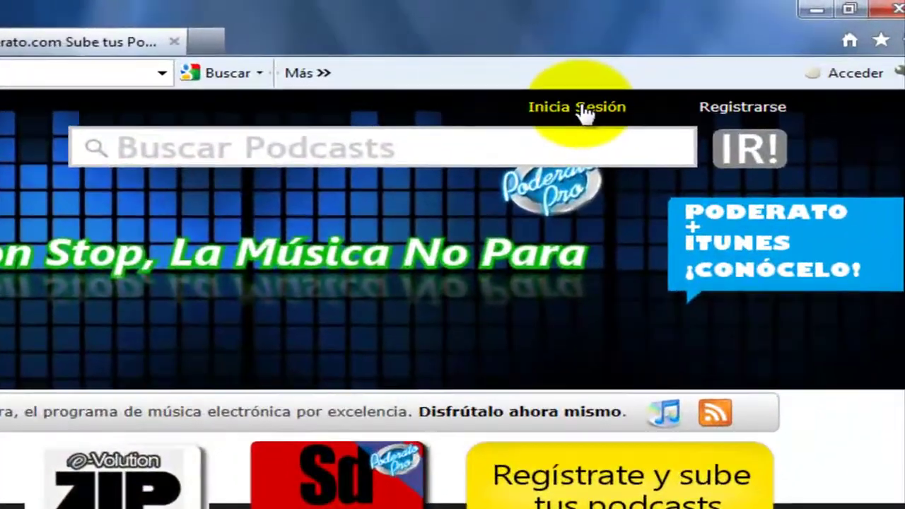
# Sign in to Poderato with the account username and password, then view the La Web 2.0 y el conectivismo podcast page
pyautogui.click(705, 71)
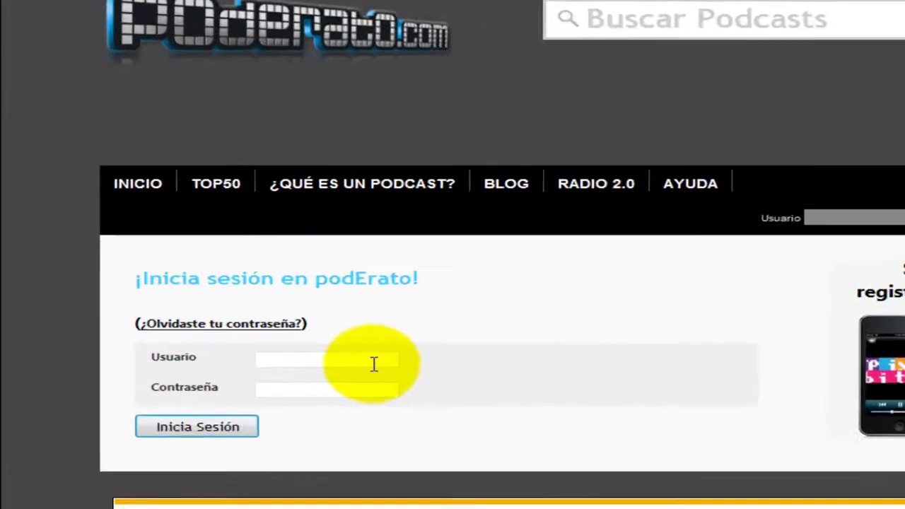
pyautogui.click(374, 362)
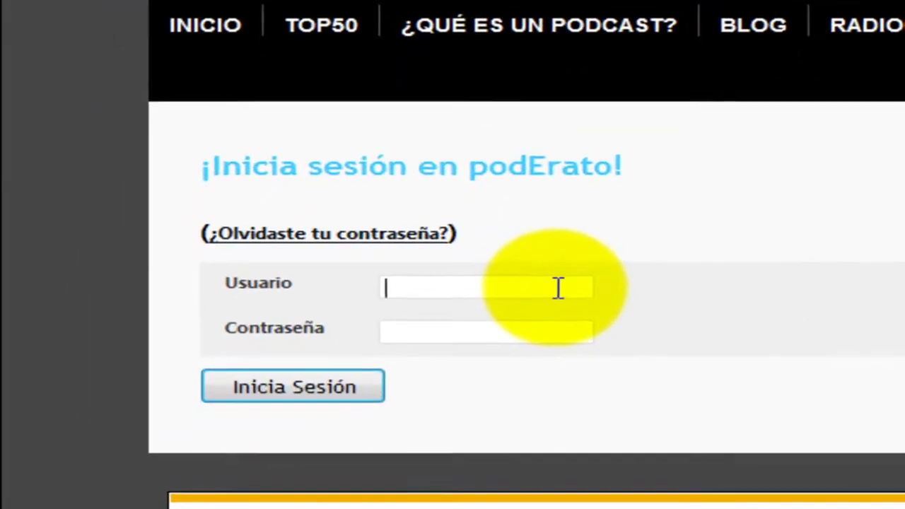
pyautogui.write('carlosor')
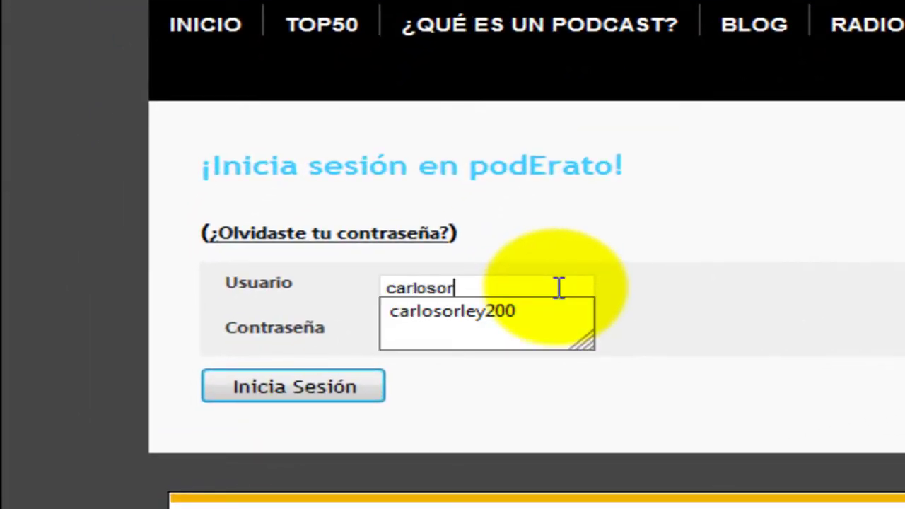
pyautogui.write('ley200')
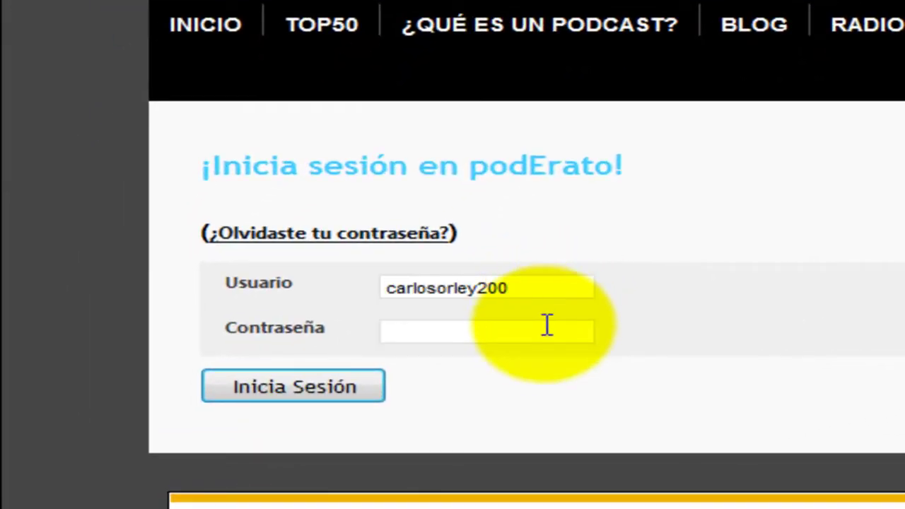
pyautogui.click(546, 332)
pyautogui.write('••••••••••')
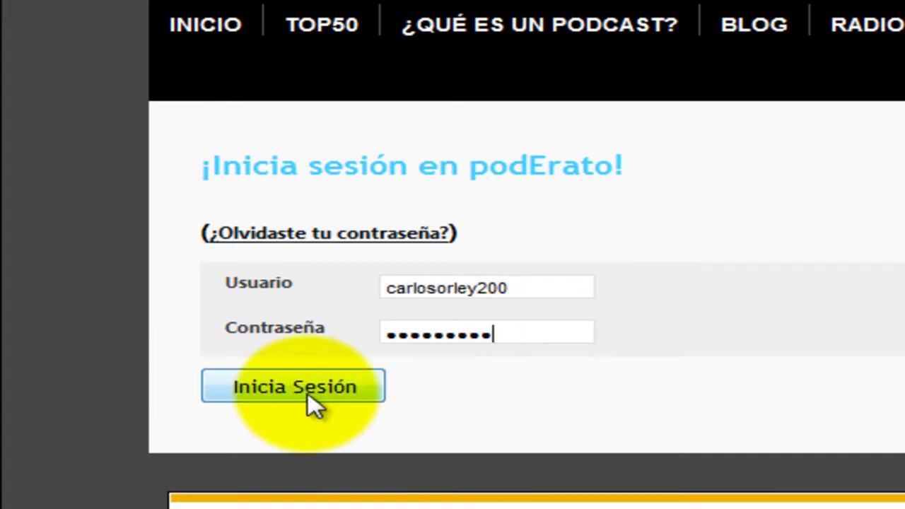
pyautogui.click(316, 401)
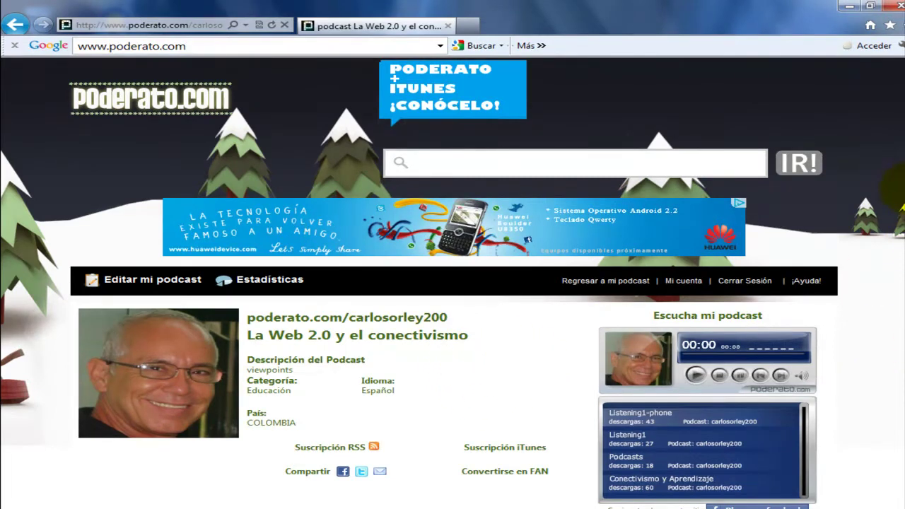
pyautogui.scroll(-1, 894, 190)
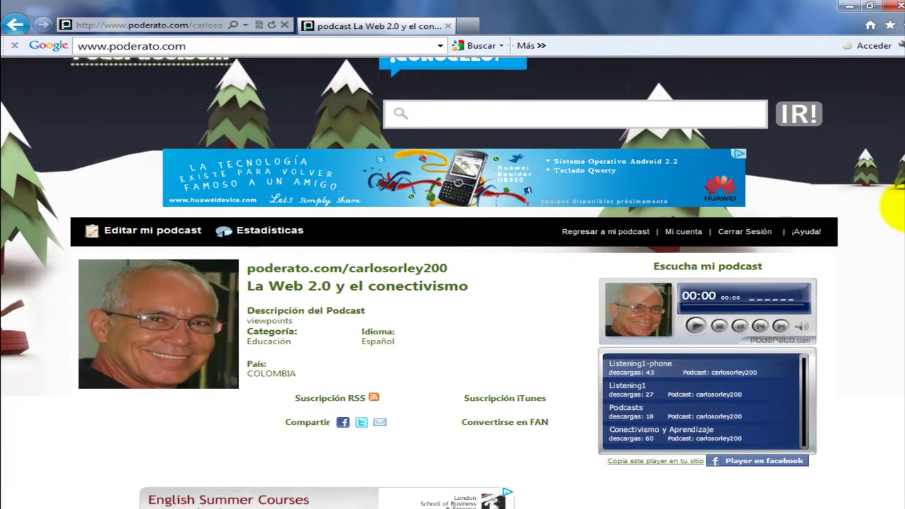
pyautogui.scroll(1, 894, 206)
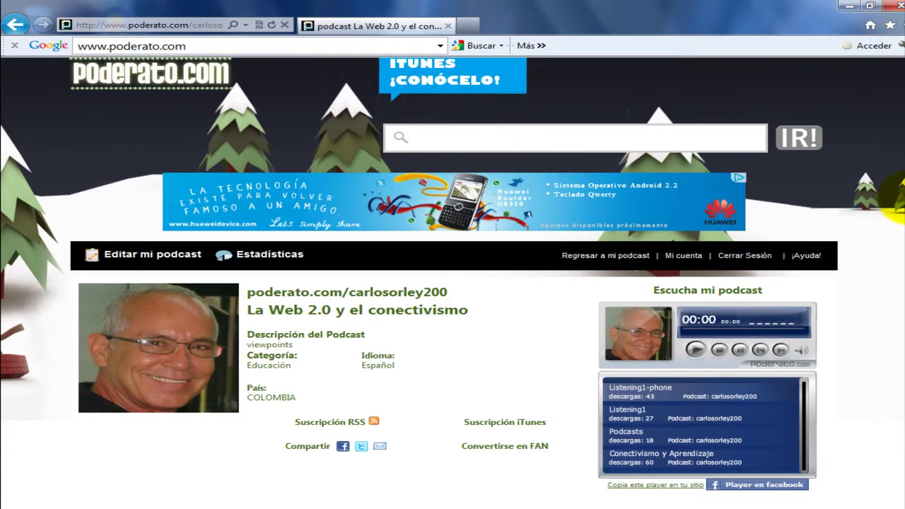
pyautogui.scroll(-1, 896, 202)
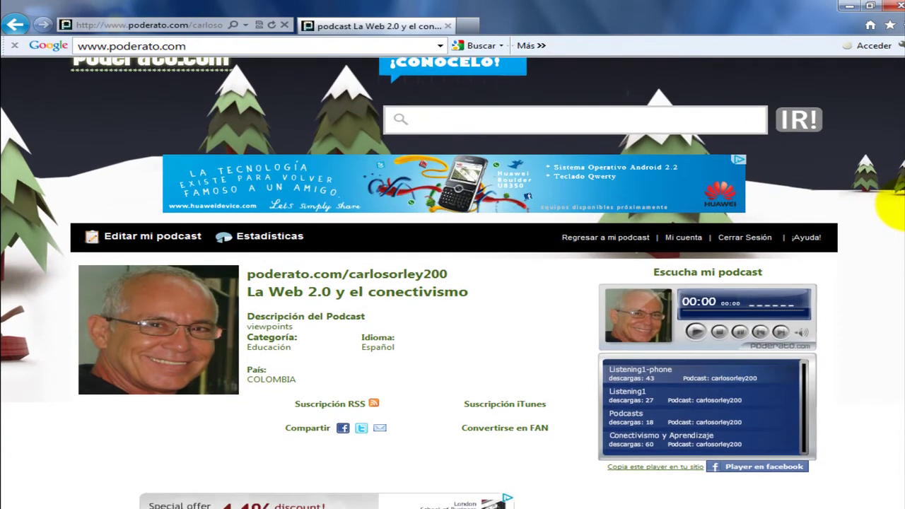
pyautogui.scroll(-1, 897, 209)
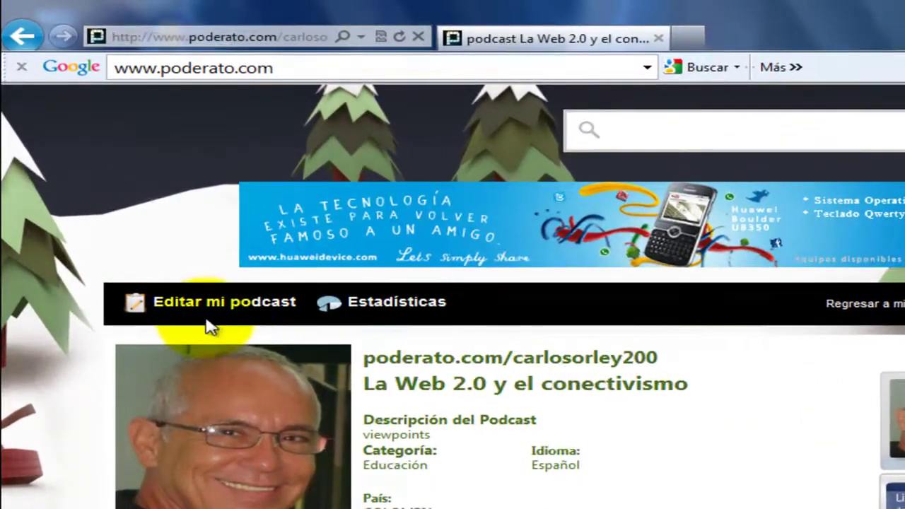
# Start a new episode under Editar mi podcast and title it 'Qué es un Podcast'
pyautogui.click(234, 304)
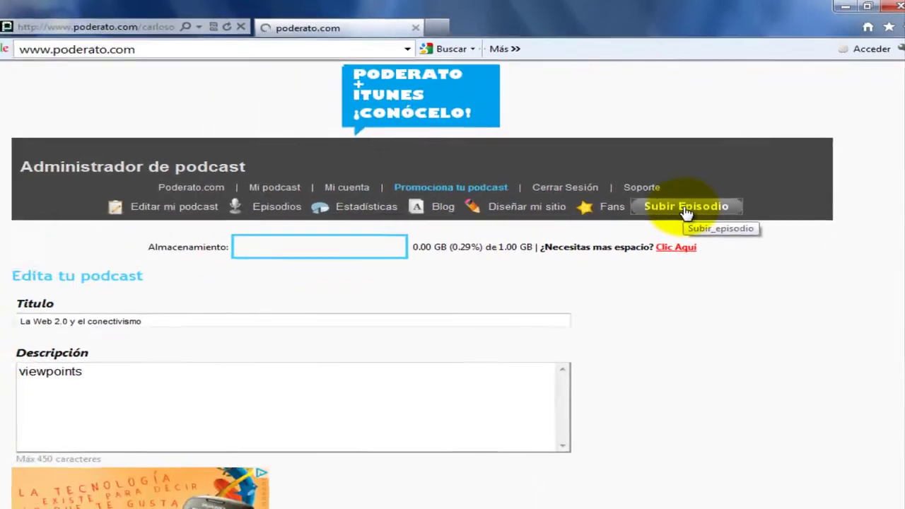
pyautogui.click(620, 276)
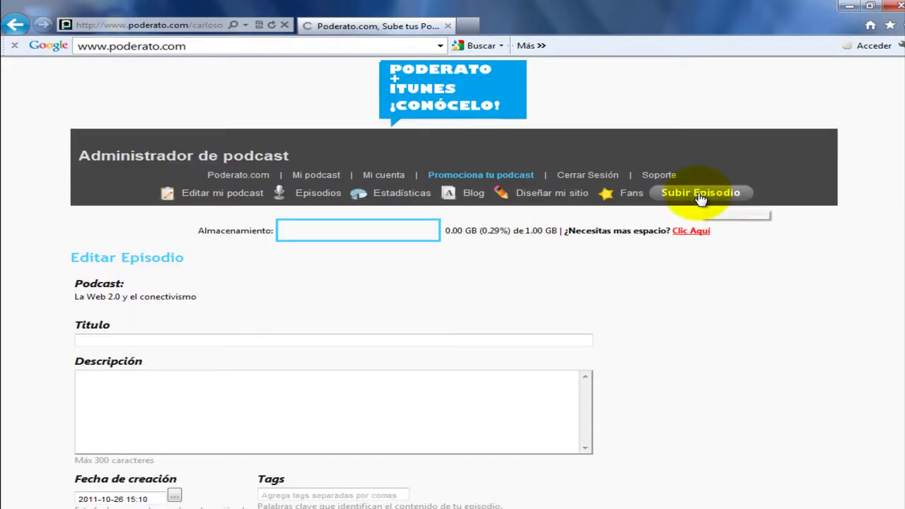
pyautogui.click(188, 341)
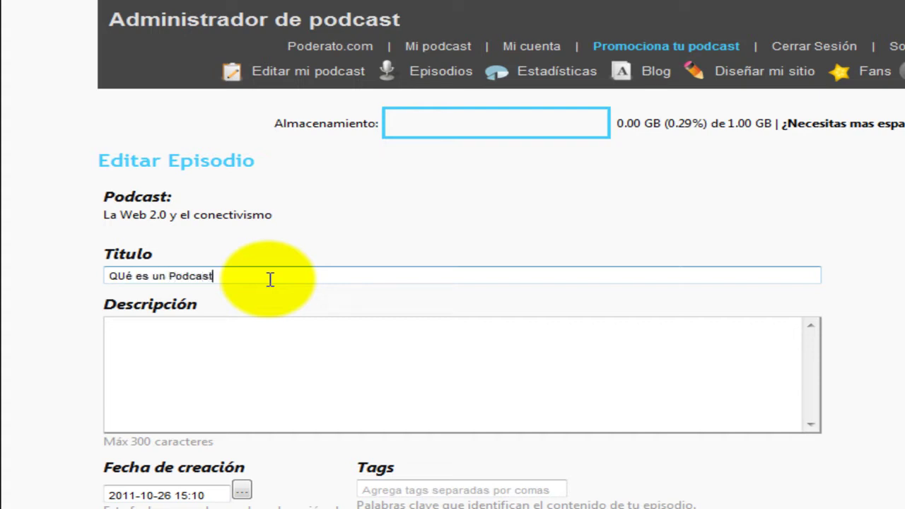
pyautogui.click(113, 276)
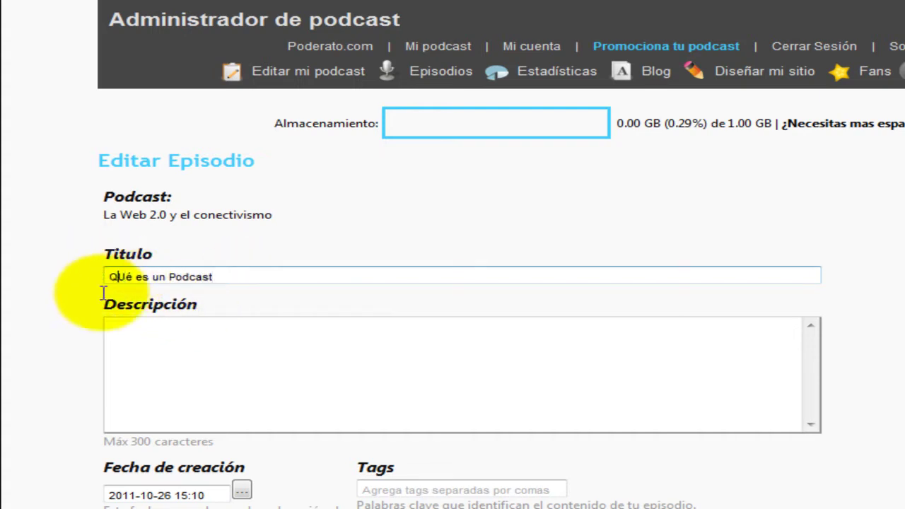
pyautogui.press('Delete')
pyautogui.write('u')
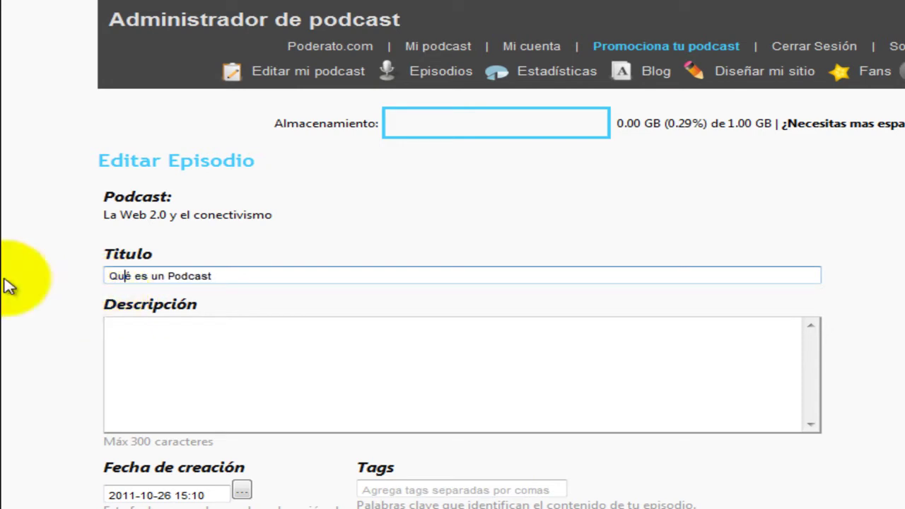
# Write the episode description and add the tags podcast, educación, unibague
pyautogui.click(267, 345)
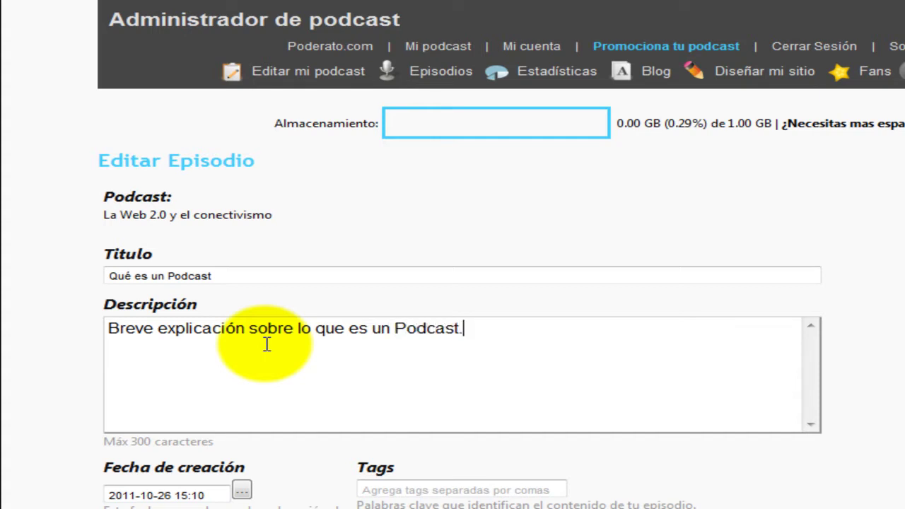
pyautogui.click(260, 279)
pyautogui.click(375, 404)
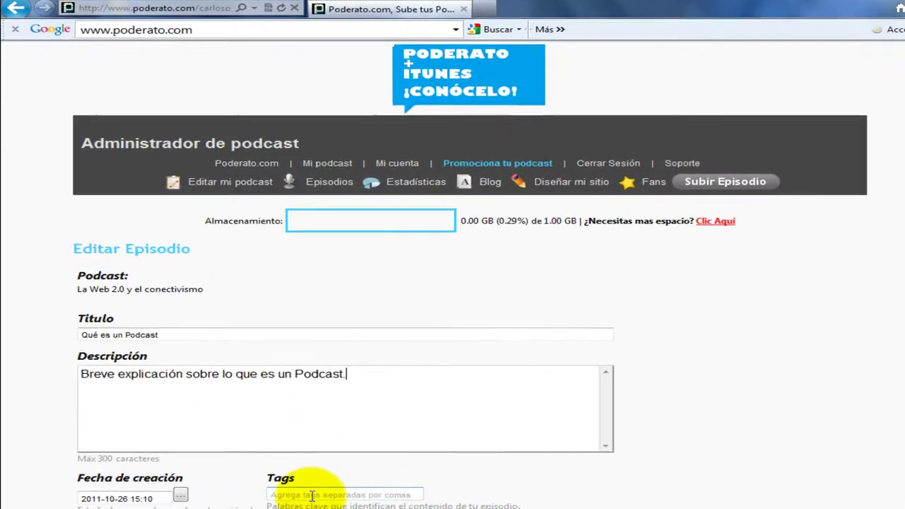
pyautogui.click(727, 476)
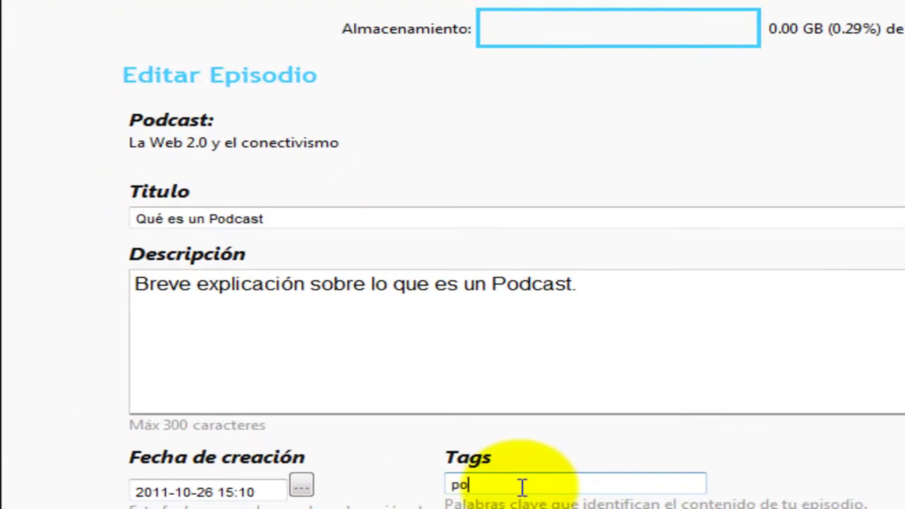
pyautogui.write('podcast, educación,')
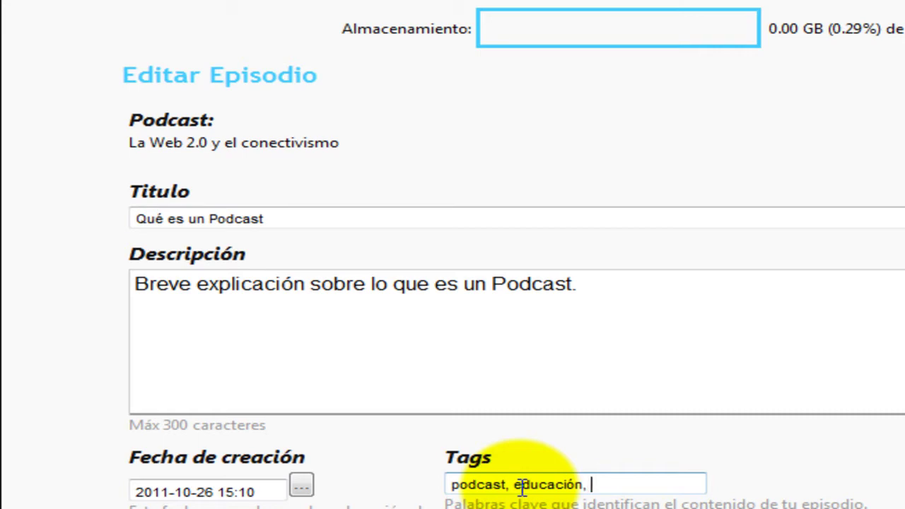
pyautogui.write('unibague')
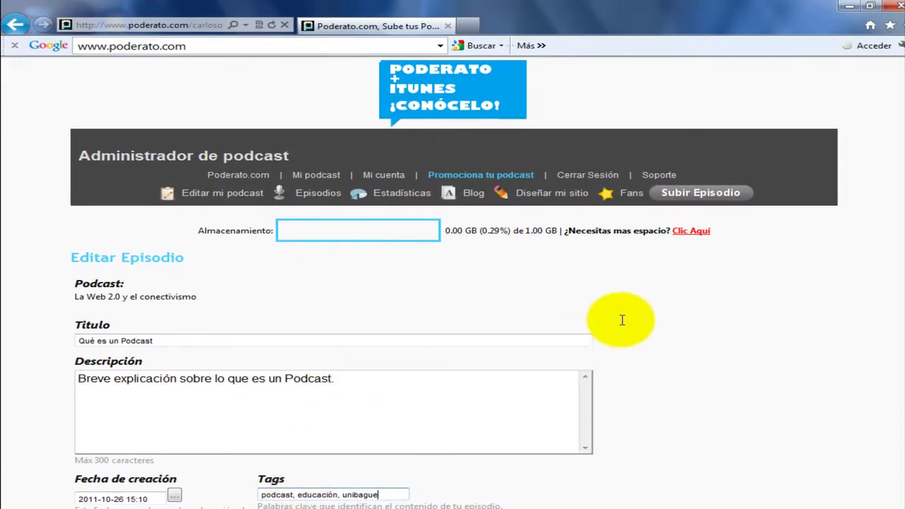
# Attach PODCAST.mp3 from the desktop as the episode's audio and save the changes
pyautogui.scroll(-3, 895, 258)
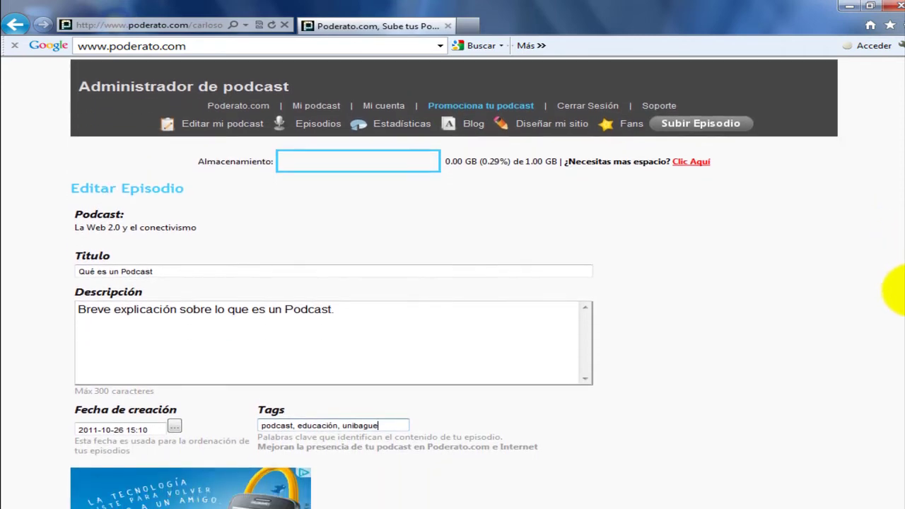
pyautogui.scroll(-2, 897, 365)
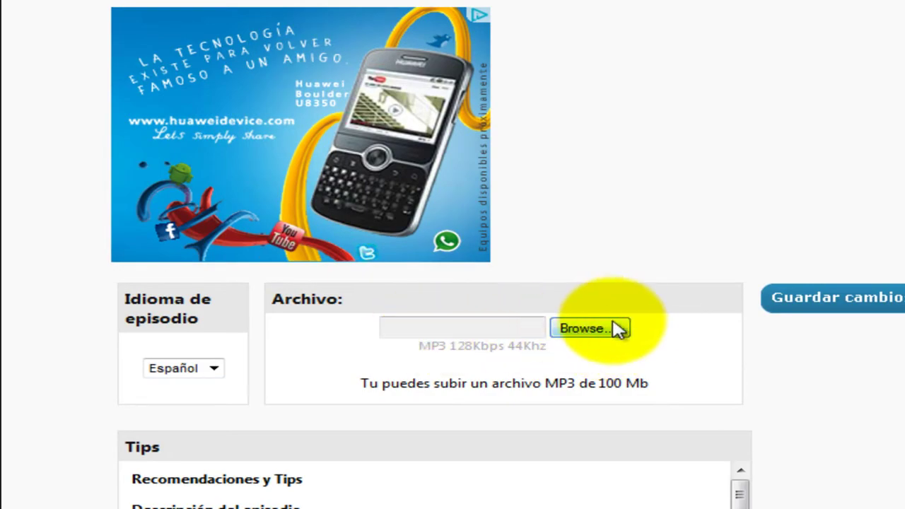
pyautogui.click(612, 332)
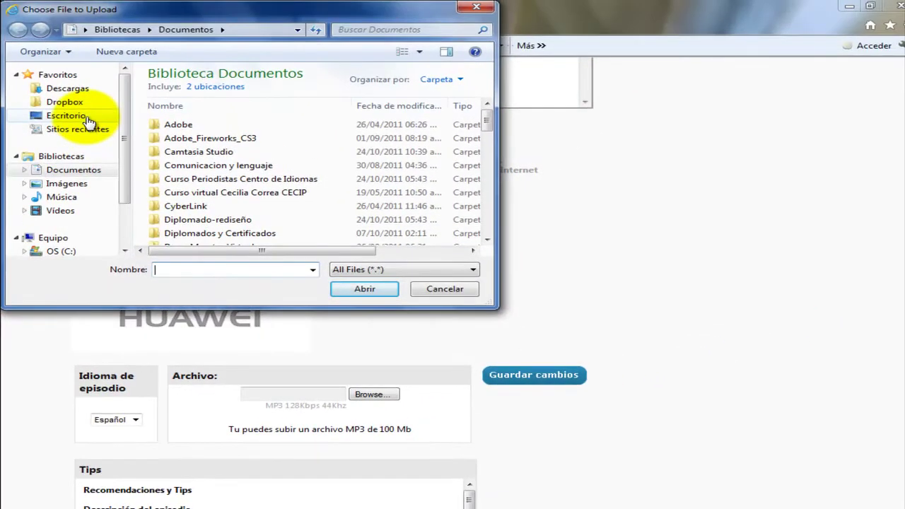
pyautogui.click(68, 116)
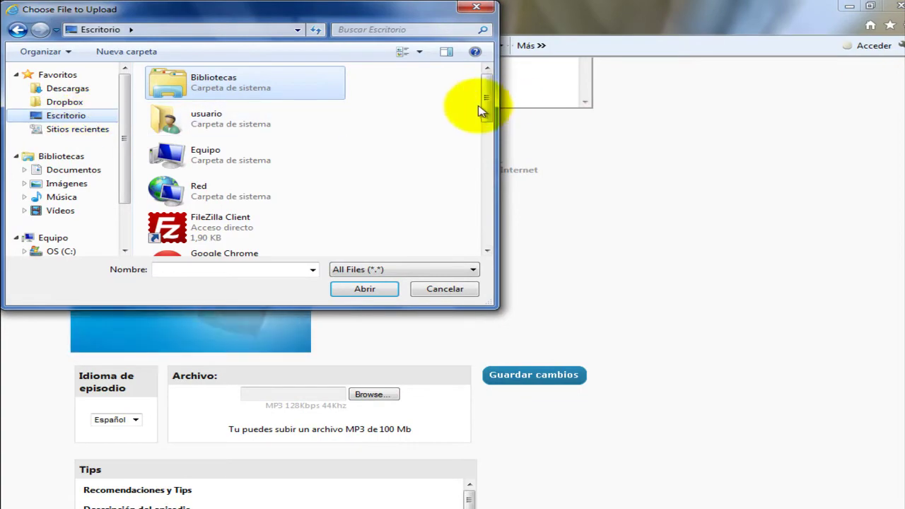
pyautogui.moveTo(486, 106); pyautogui.dragTo(486, 240)
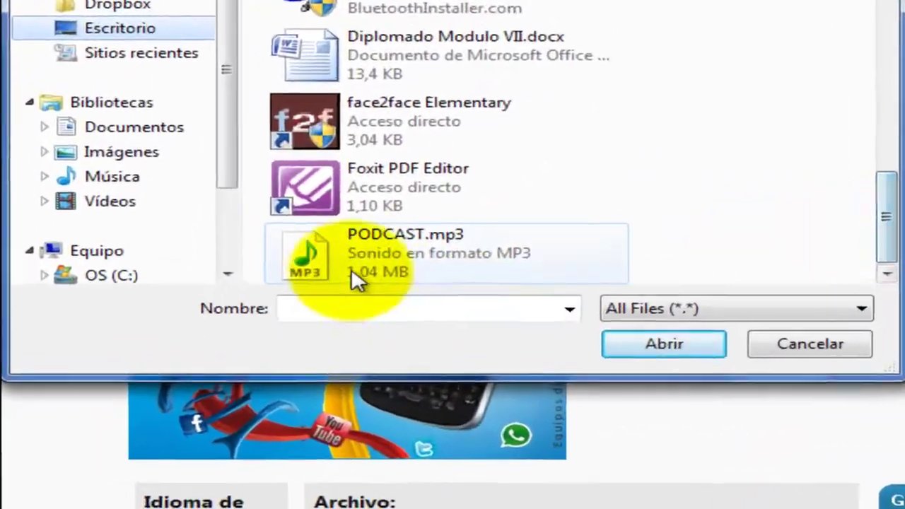
pyautogui.click(353, 272)
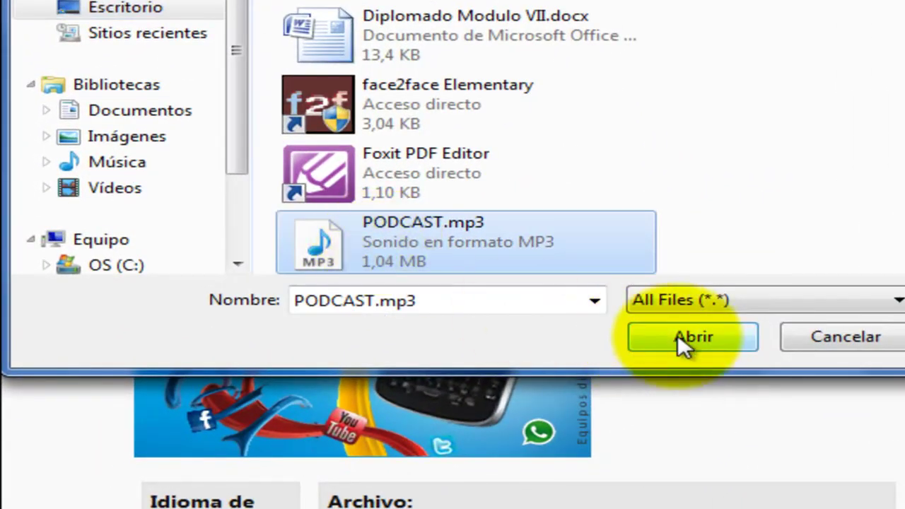
pyautogui.click(657, 350)
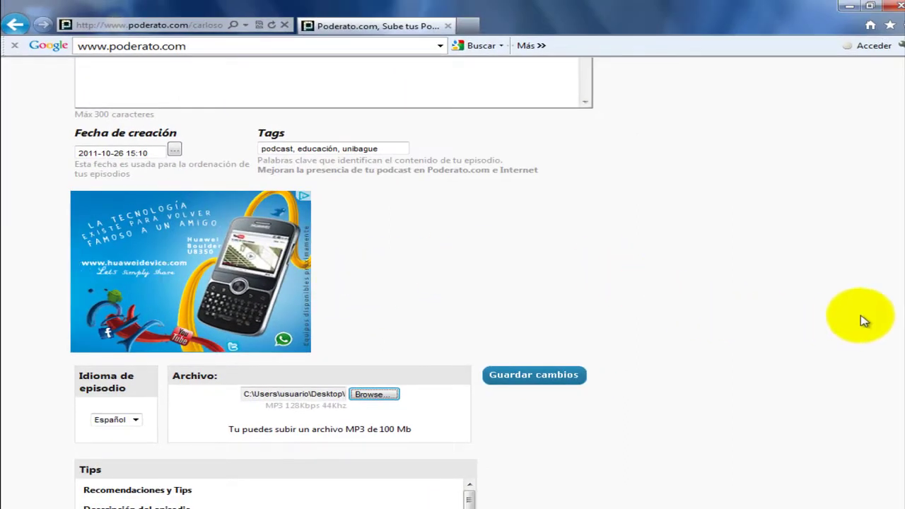
pyautogui.moveTo(894, 293); pyautogui.dragTo(900, 329)
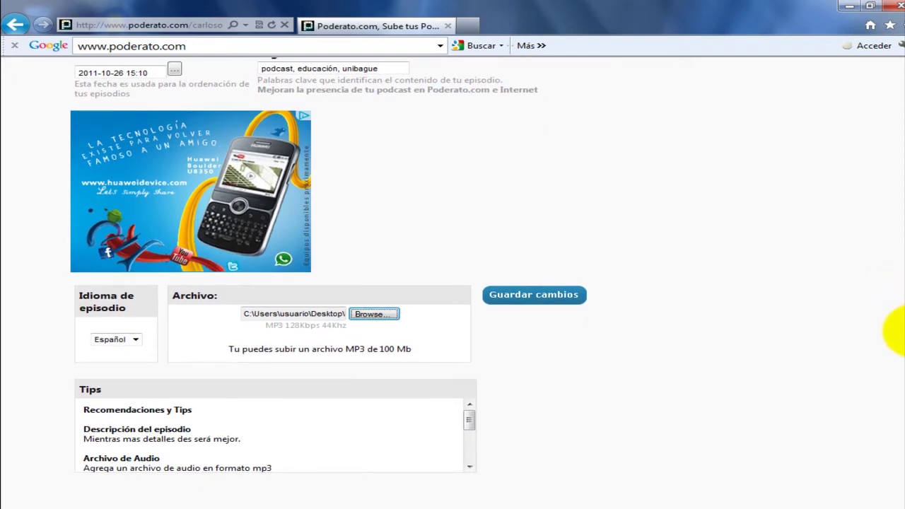
pyautogui.click(524, 302)
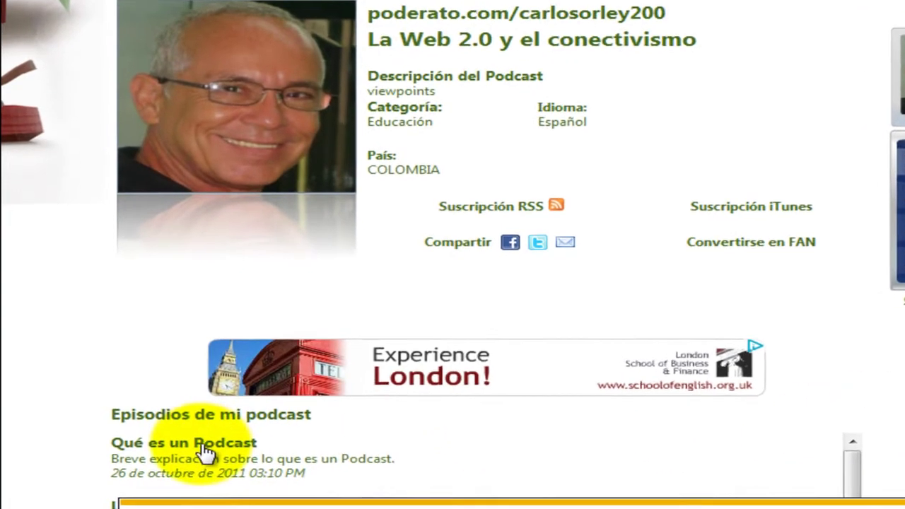
# Copy the Qué es un Podcast episode's embed code and switch to Firefox showing the Ávaco Moodle site
pyautogui.click(196, 446)
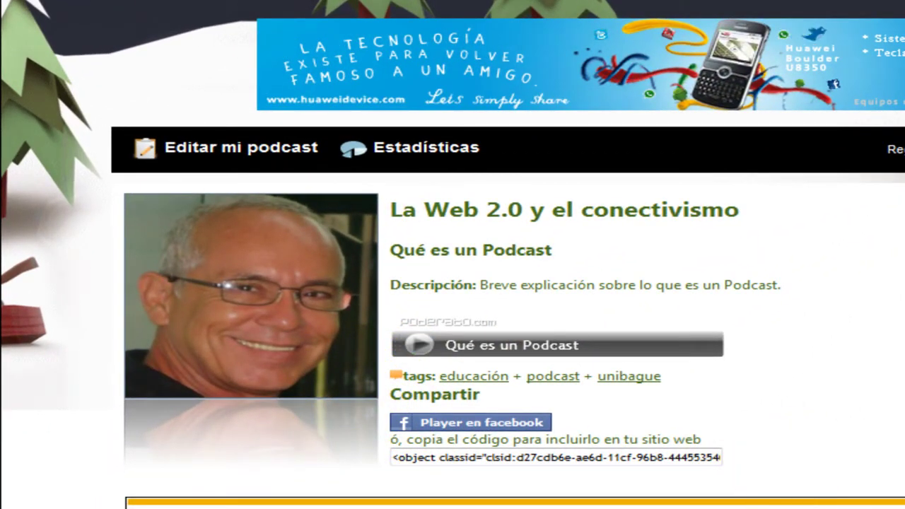
pyautogui.scroll(-5, 834, 46)
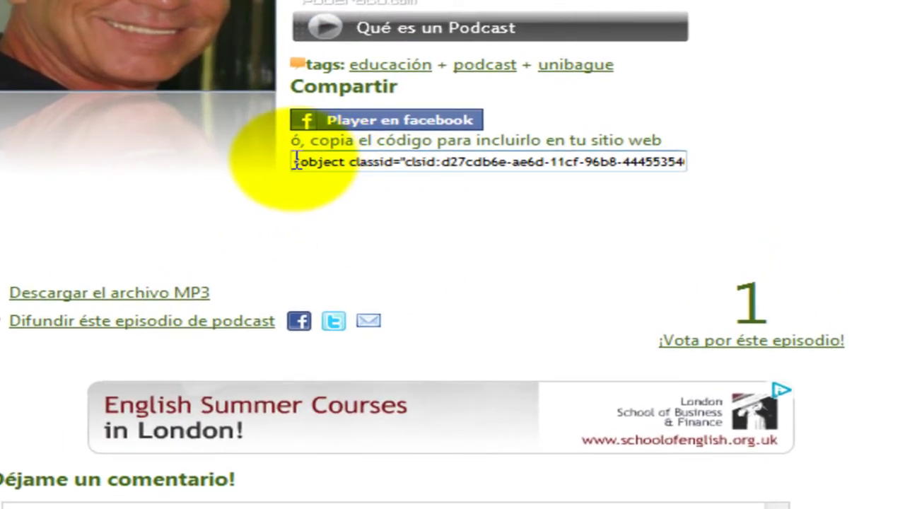
pyautogui.click(675, 160)
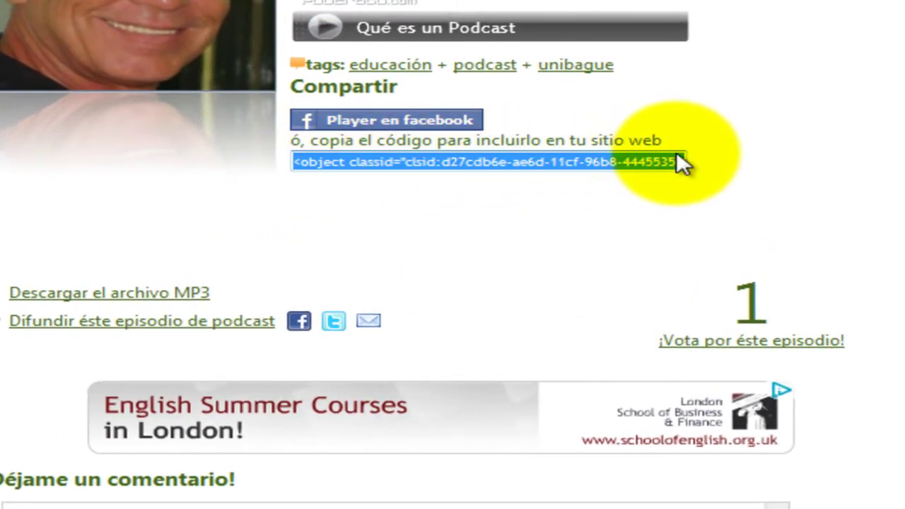
pyautogui.rightClick(636, 159)
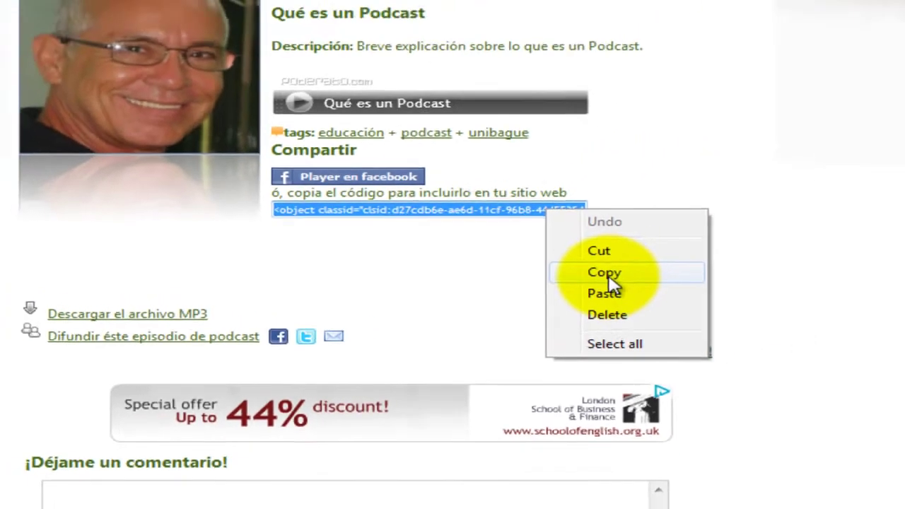
pyautogui.click(605, 273)
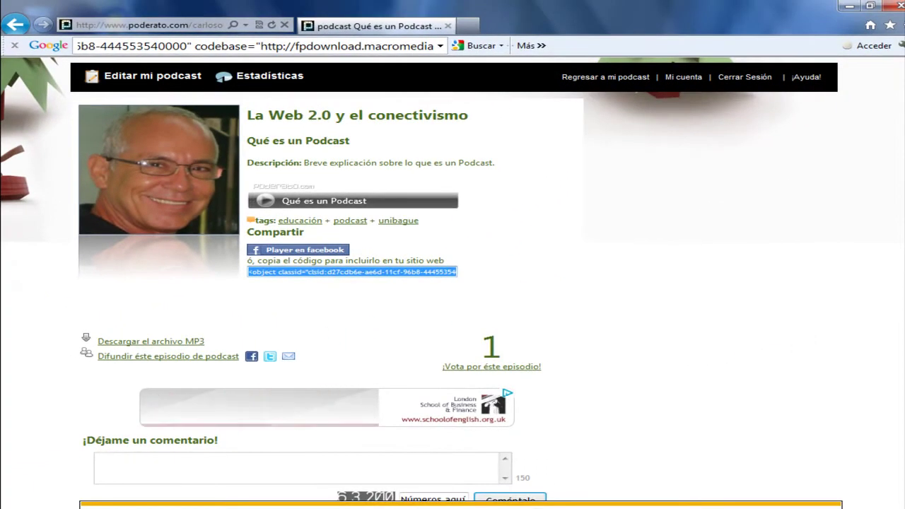
pyautogui.hotkey('alt', 'Tab')
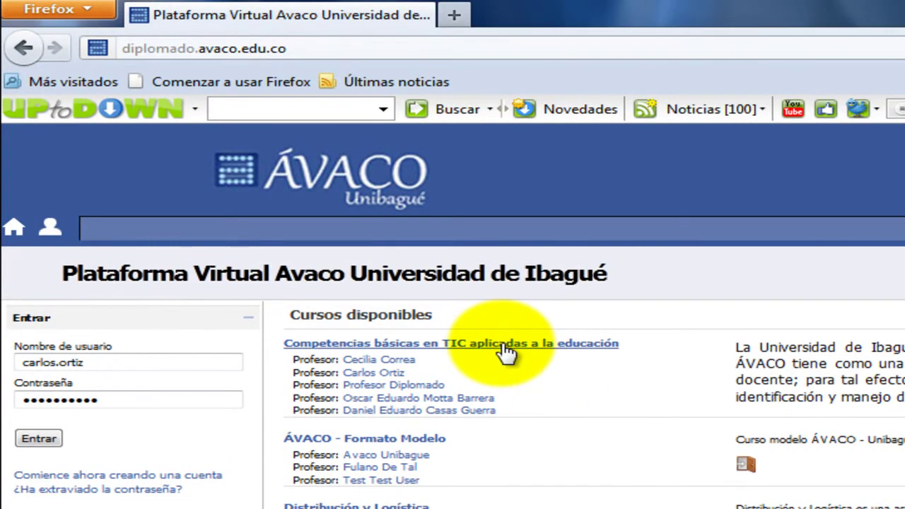
# Log in to the Competencias básicas en TIC course, turn editing on, and scroll to MÓDULO VII
pyautogui.click(508, 358)
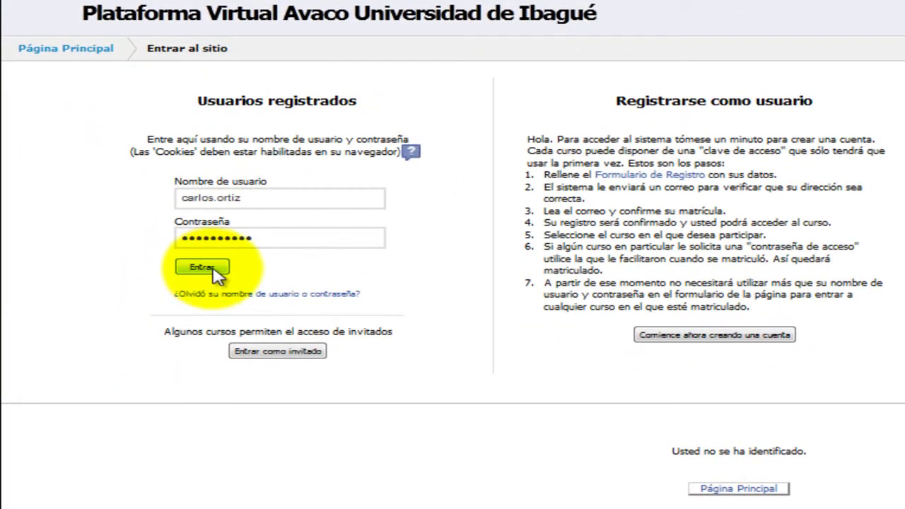
pyautogui.click(230, 274)
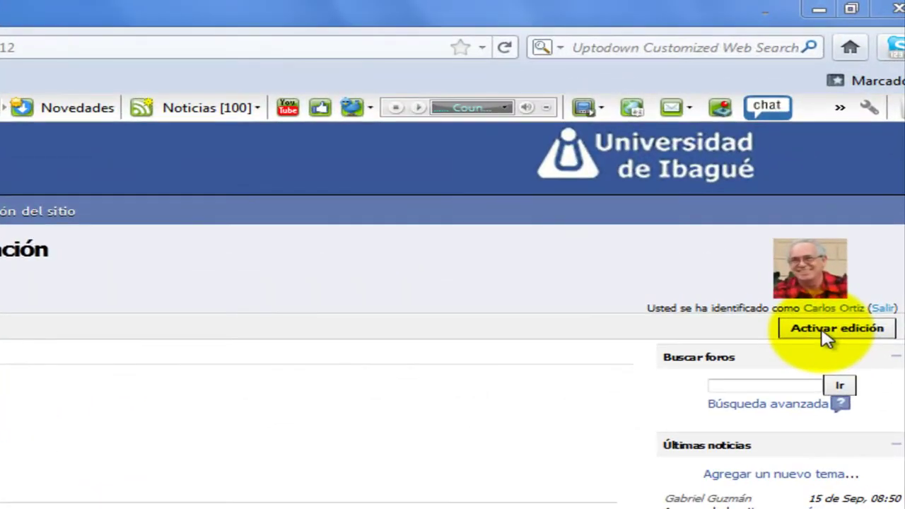
pyautogui.click(826, 337)
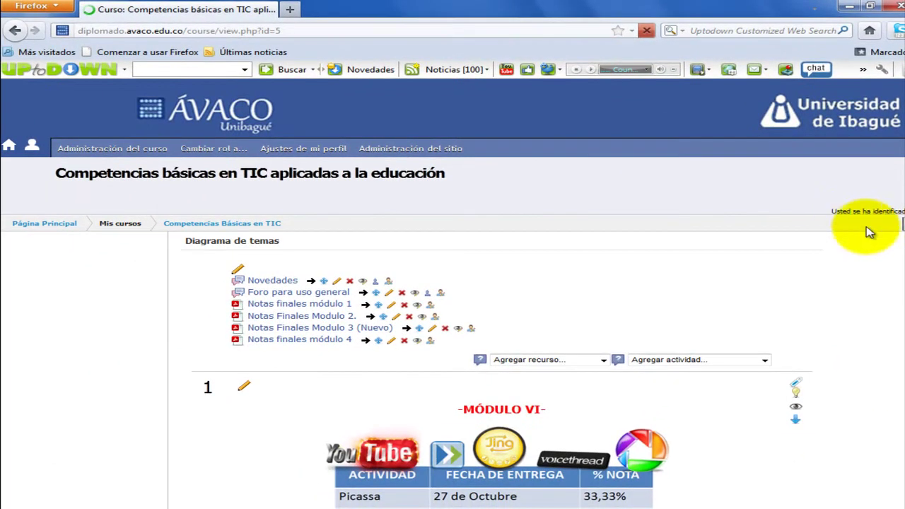
pyautogui.scroll(-6, 897, 129)
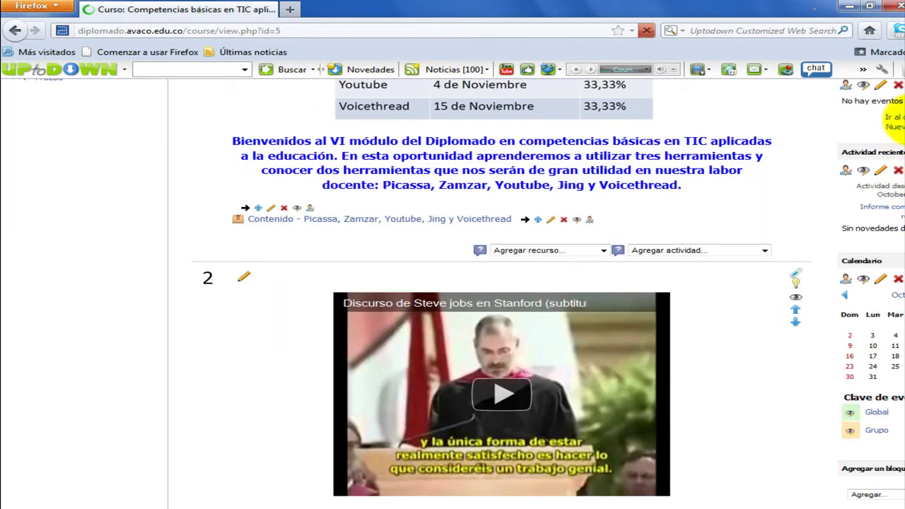
pyautogui.moveTo(895, 126); pyautogui.dragTo(898, 463)
pyautogui.scroll(-10, 898, 463)
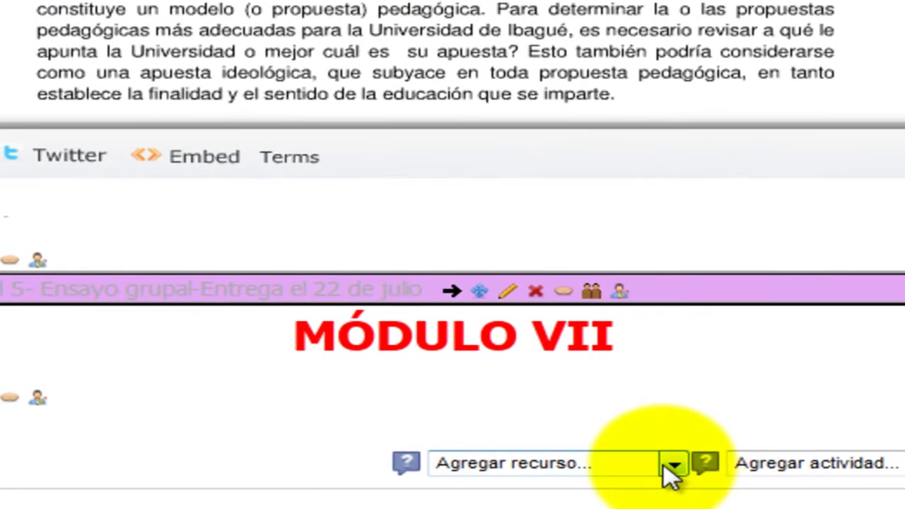
# Add an Etiqueta label to Tema 12 and paste the Poderato embed code into its HTML source
pyautogui.click(674, 465)
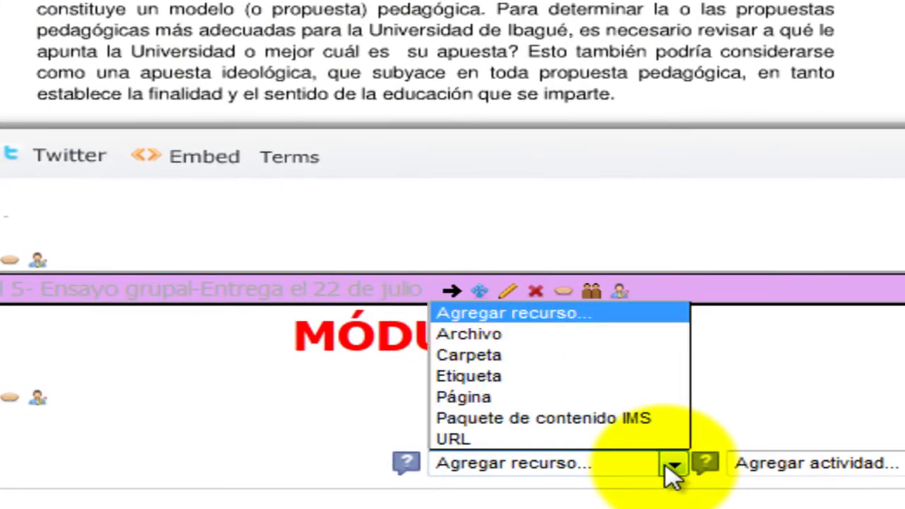
pyautogui.click(527, 379)
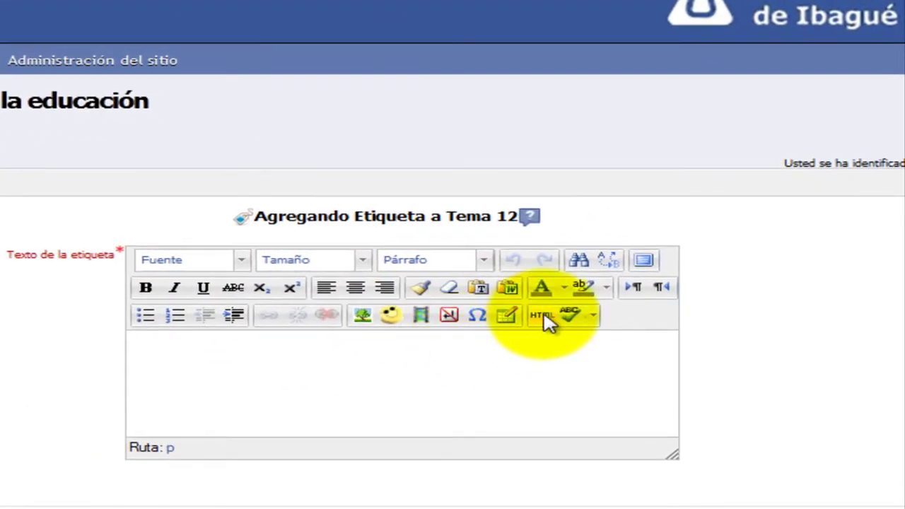
pyautogui.click(548, 320)
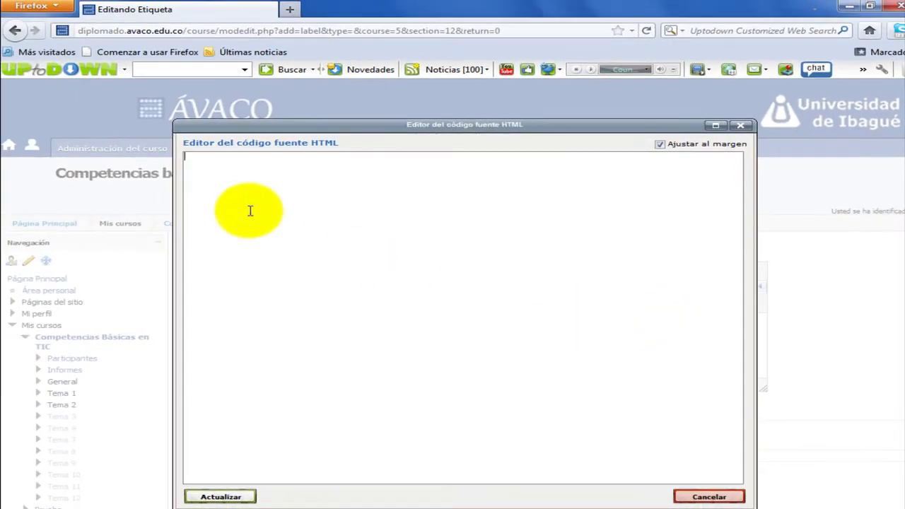
pyautogui.rightClick(261, 180)
pyautogui.click(327, 239)
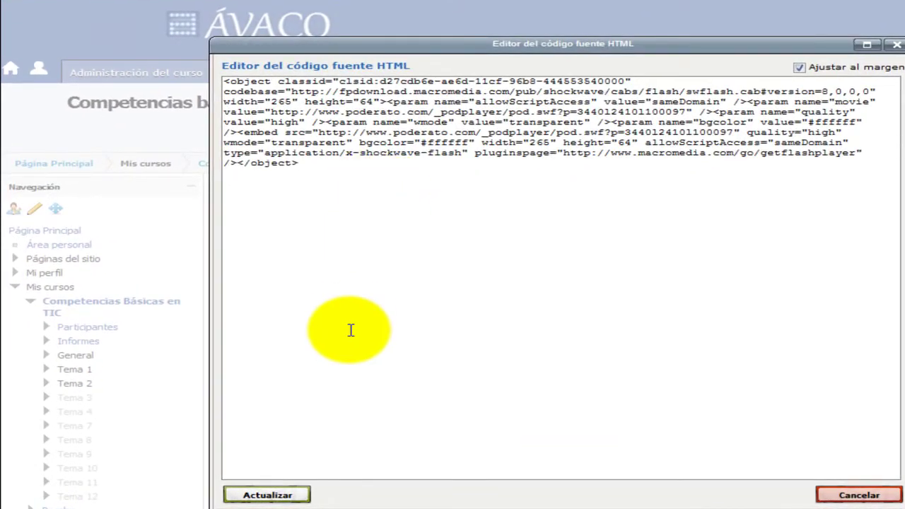
pyautogui.click(269, 495)
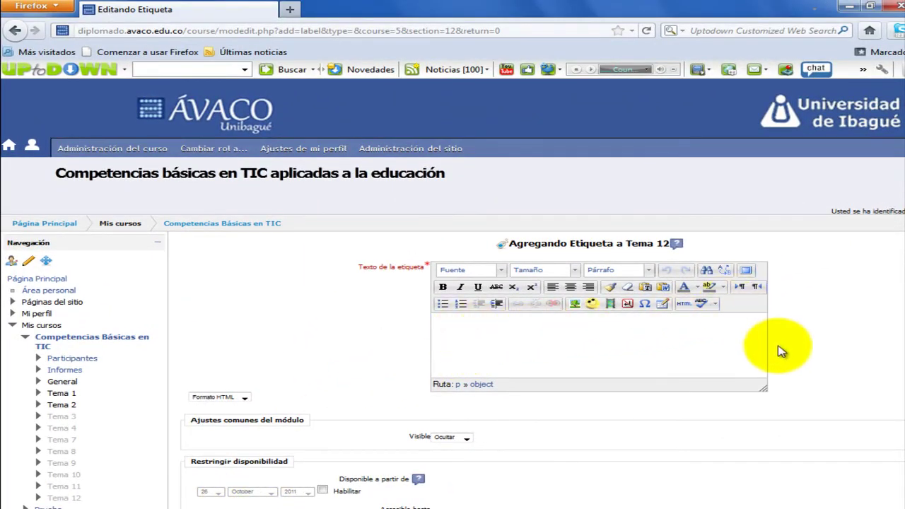
pyautogui.scroll(-2, 898, 253)
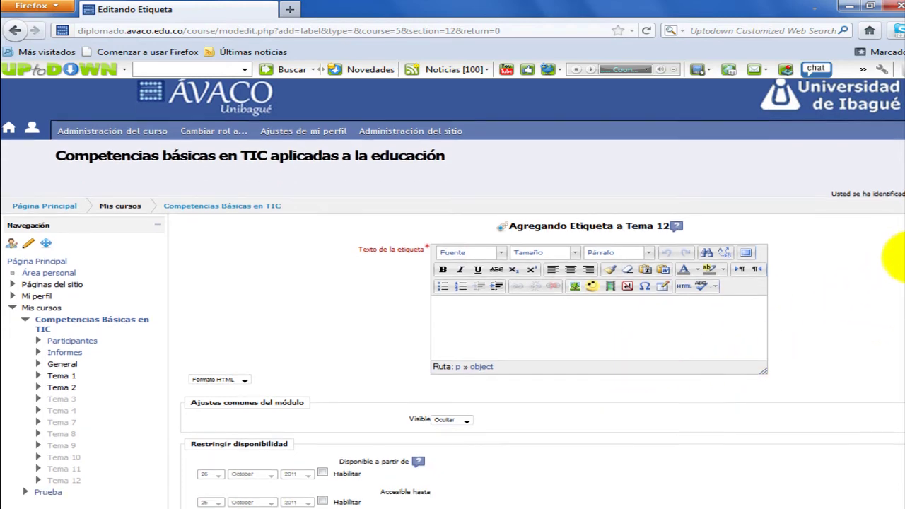
pyautogui.scroll(-5, 891, 283)
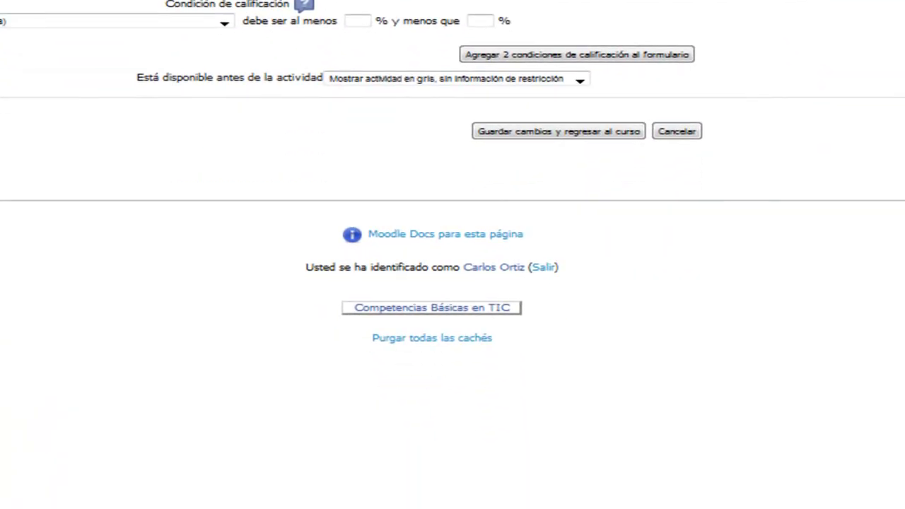
# Save the label, return to the course page and scroll down to MÓDULO VII
pyautogui.click(606, 138)
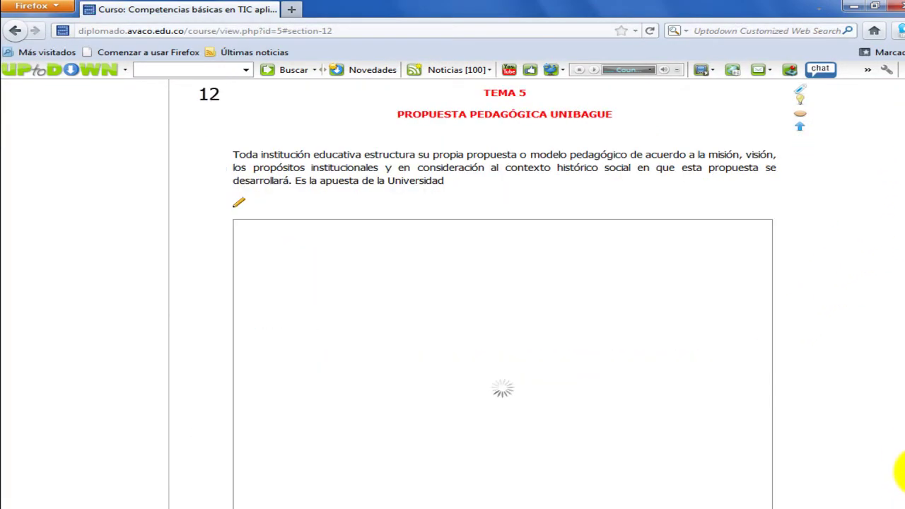
pyautogui.scroll(-10, 888, 414)
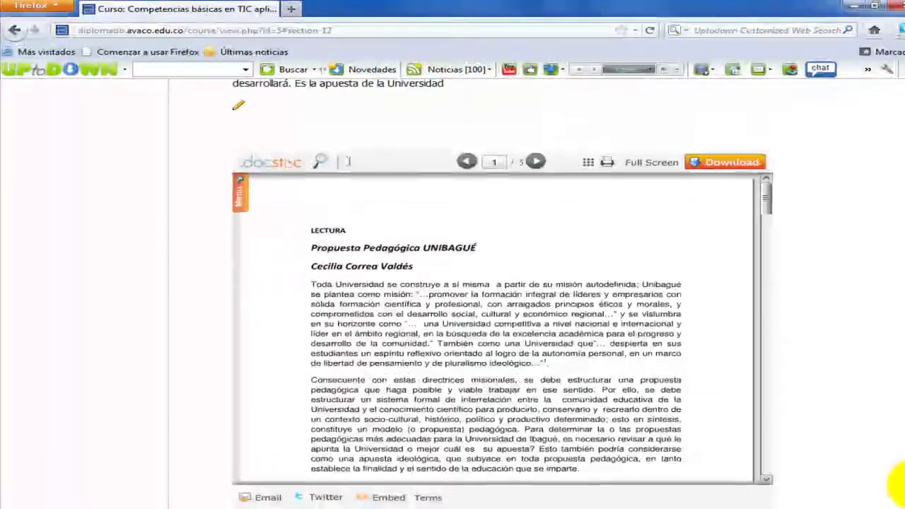